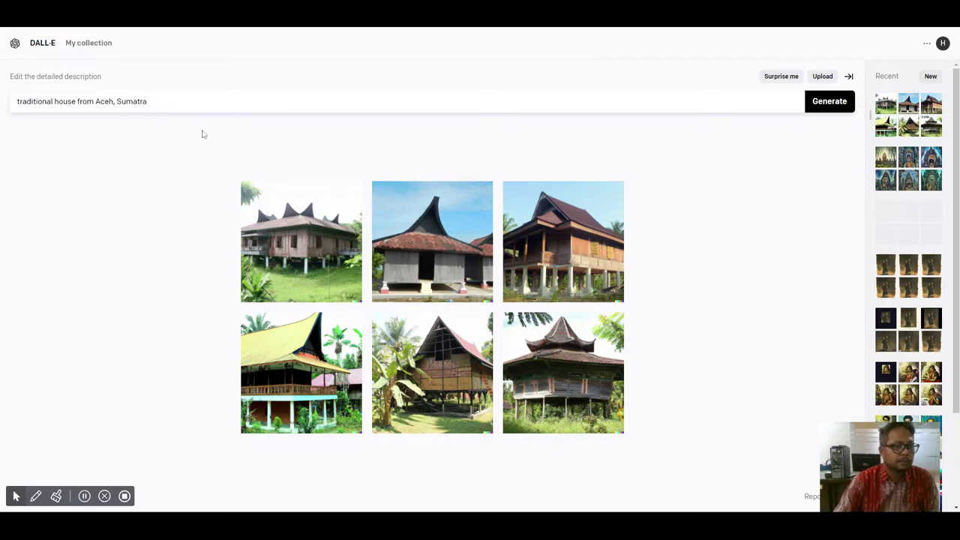
- Generate images from the prompt "a painting of a traditional house from Aceh, Sumatra, digital art"
key("ctrl+a")
type("a painting of a traditional house from Aceh, Sumatra, digital art")
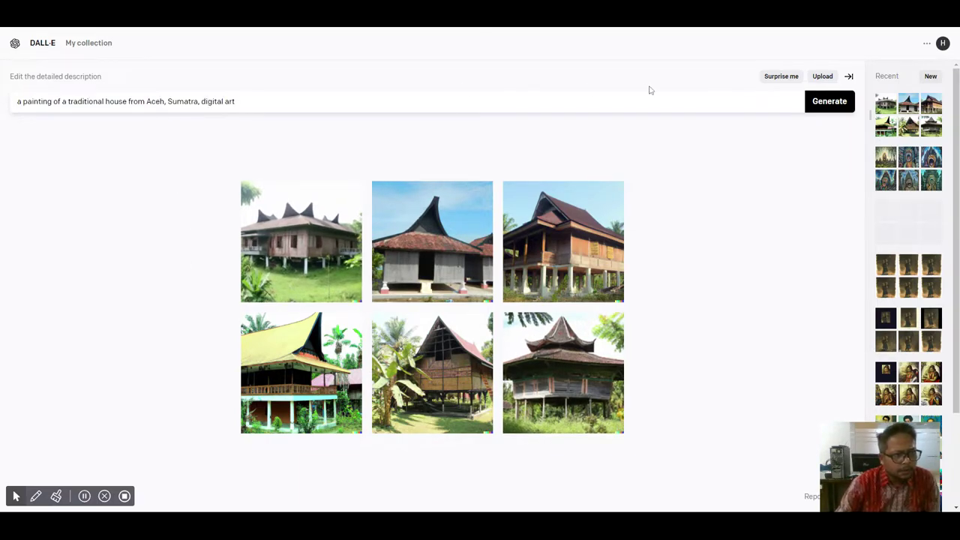
left_click(833, 101)
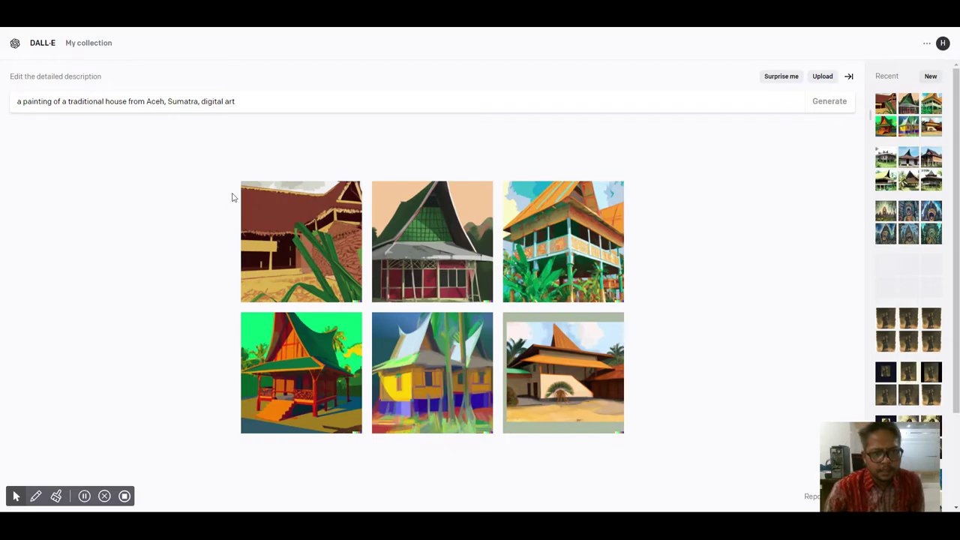
- Go through the generated house paintings one by one and save the third and fourth to the collection
left_click(320, 235)
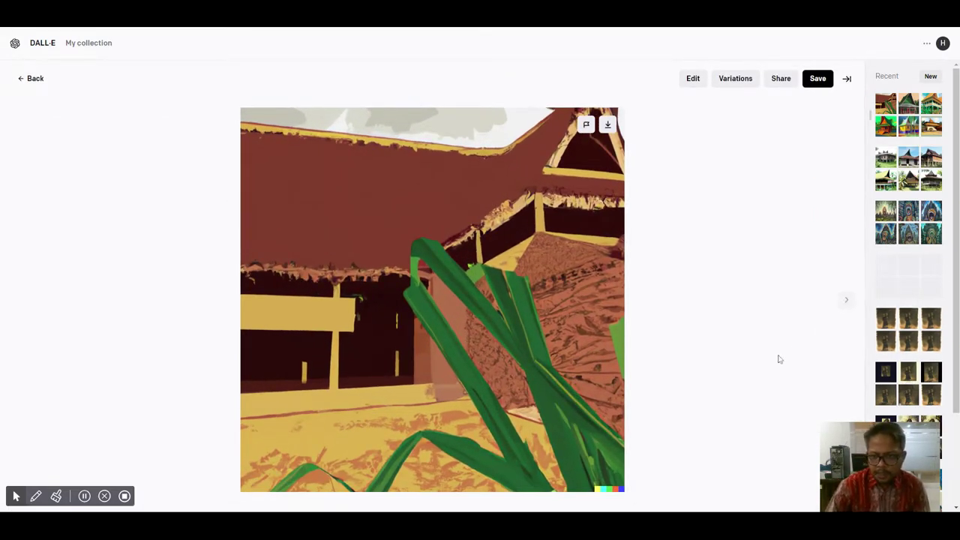
left_click(845, 301)
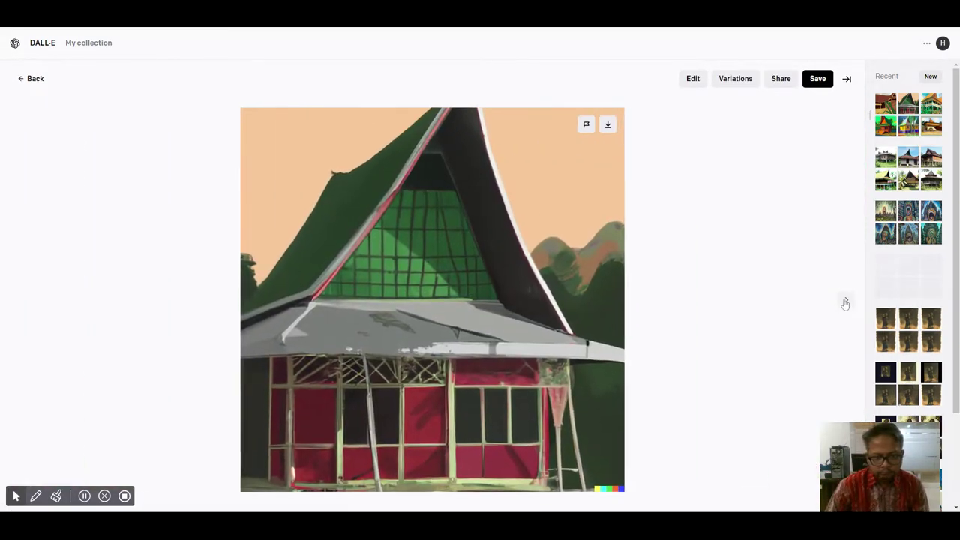
left_click(845, 302)
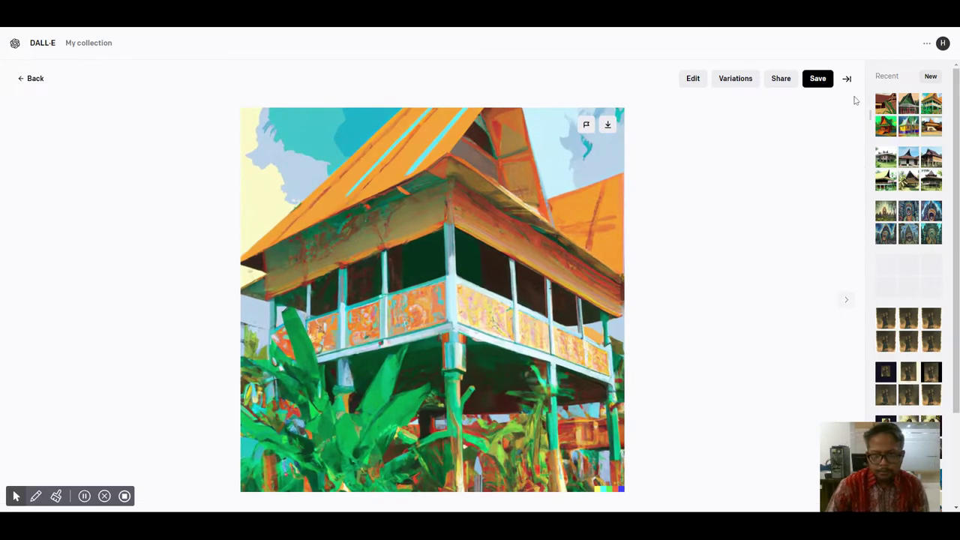
left_click(817, 81)
left_click(845, 303)
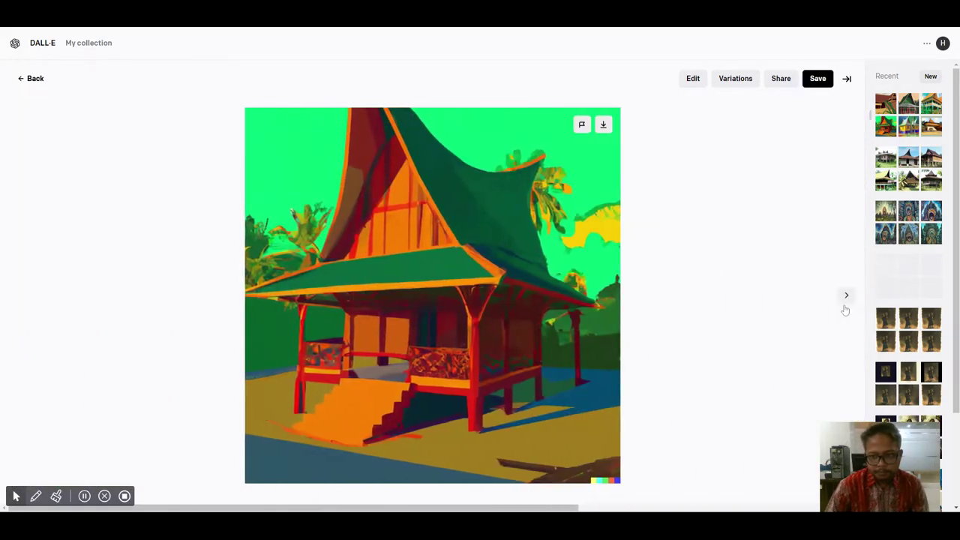
left_click(815, 78)
- Save the sixth house painting, the one with the orange roof and fan-shaped palm, and return to the results grid
left_click(852, 308)
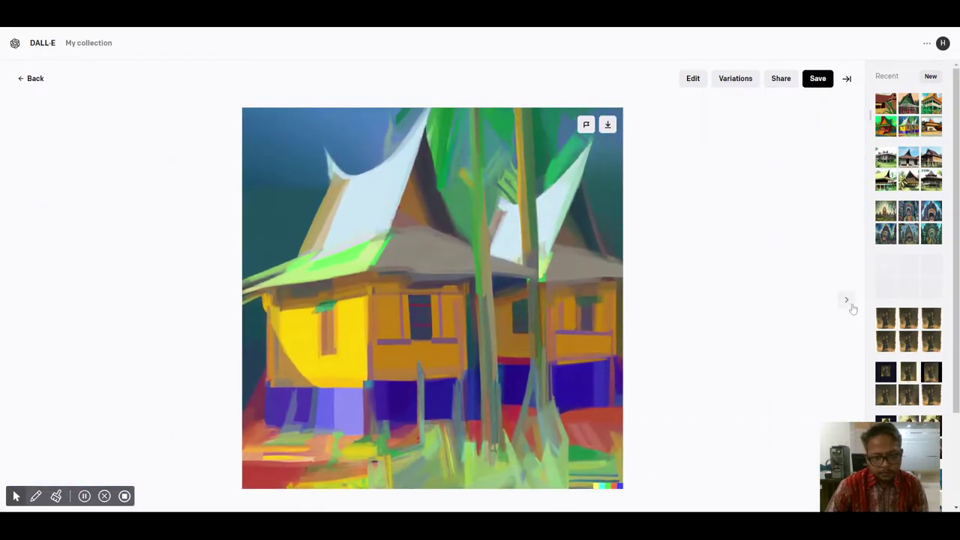
left_click(853, 309)
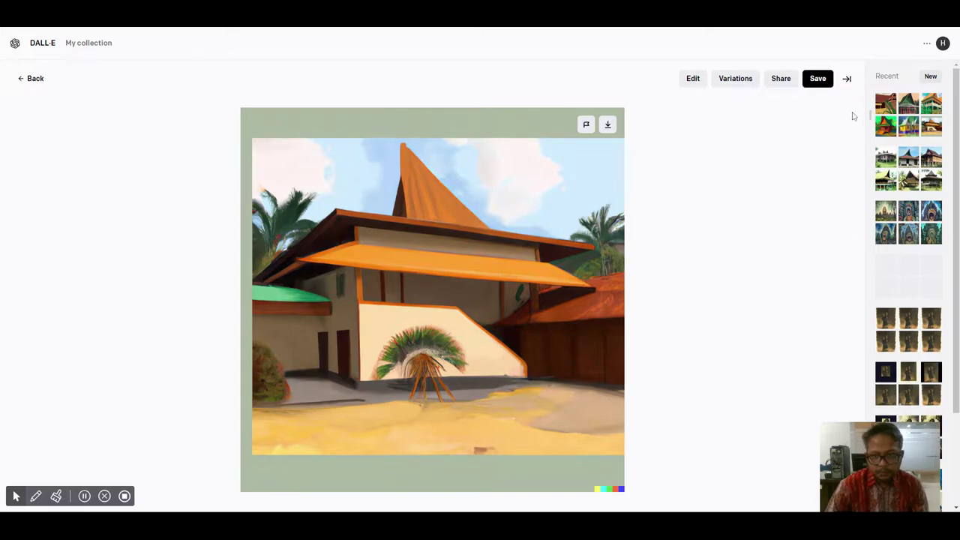
left_click(825, 81)
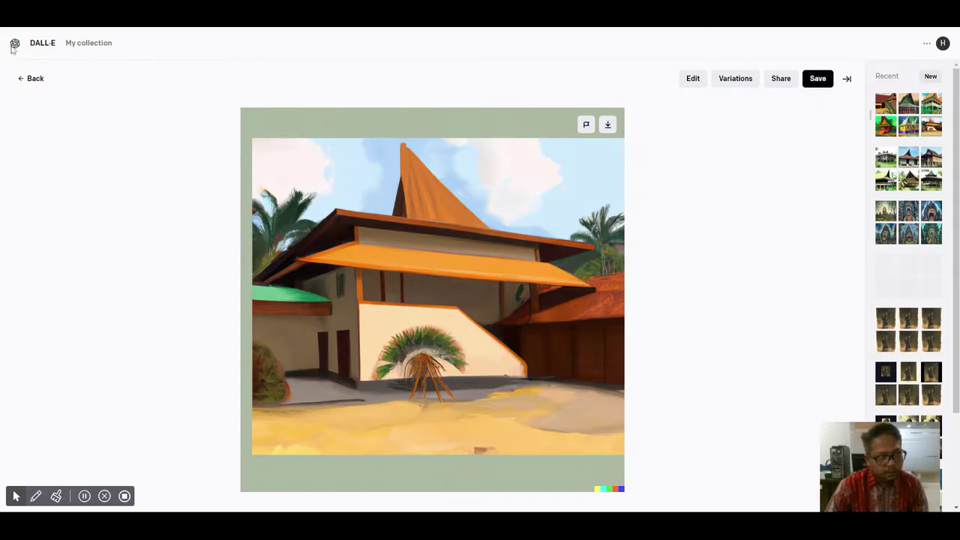
left_click(32, 81)
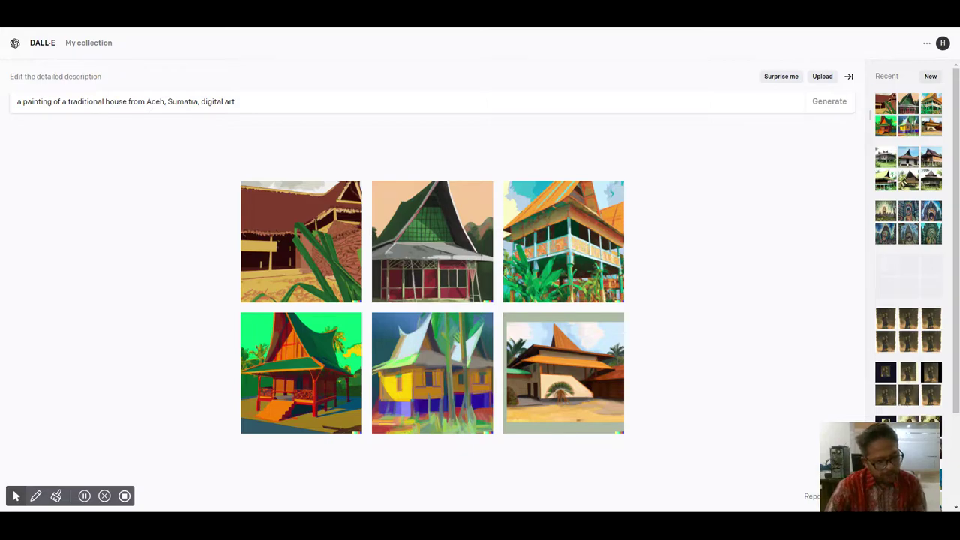
- Generate images from "A traditional Acehnese woman standing in front of traditional Acehnese house, year 1980, day light, soft shadow, Pentax K1000, Fujifilm Velvia 100"
left_click_drag(239, 102, 2, 105)
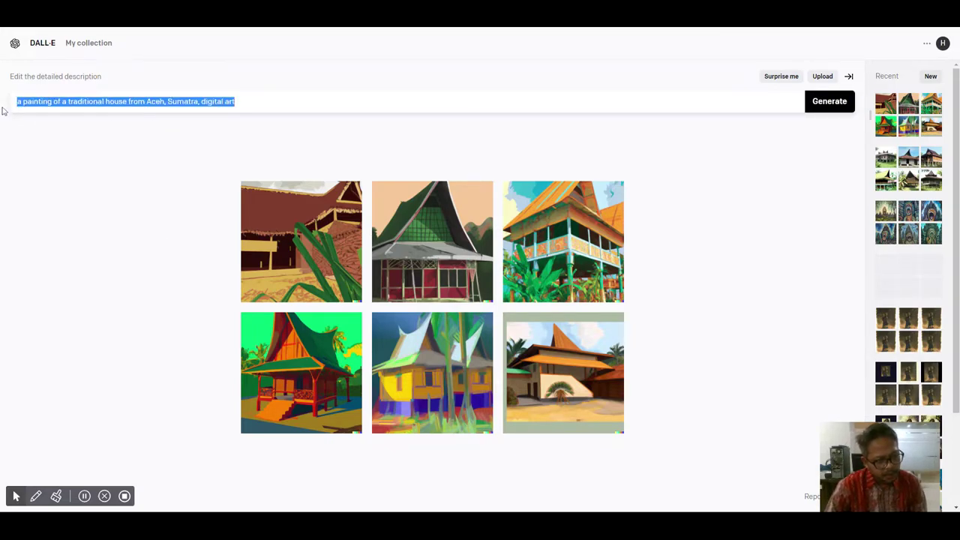
type("A traditional Acehnese woman standing in front of traditional Acehnese house, year 1980, day light, soft shadow, Pentax K1000, Fujifilm Velvia 100")
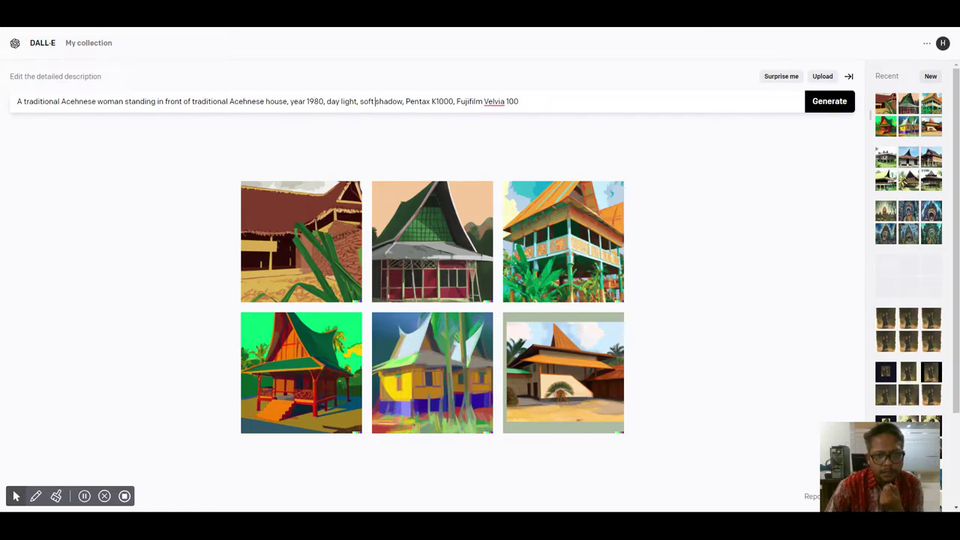
left_click(846, 103)
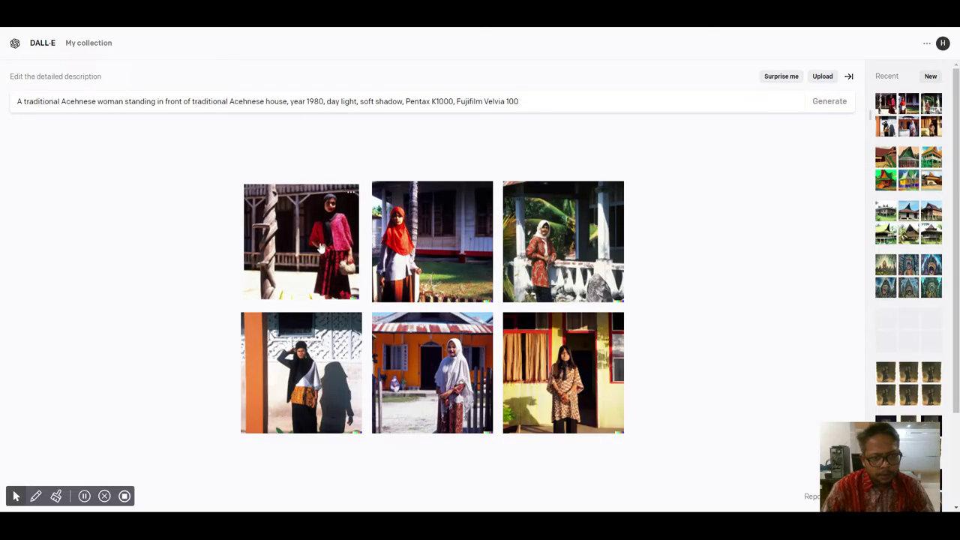
- View the generated photos of the Acehnese woman from the first one and save the second and third
left_click(321, 247)
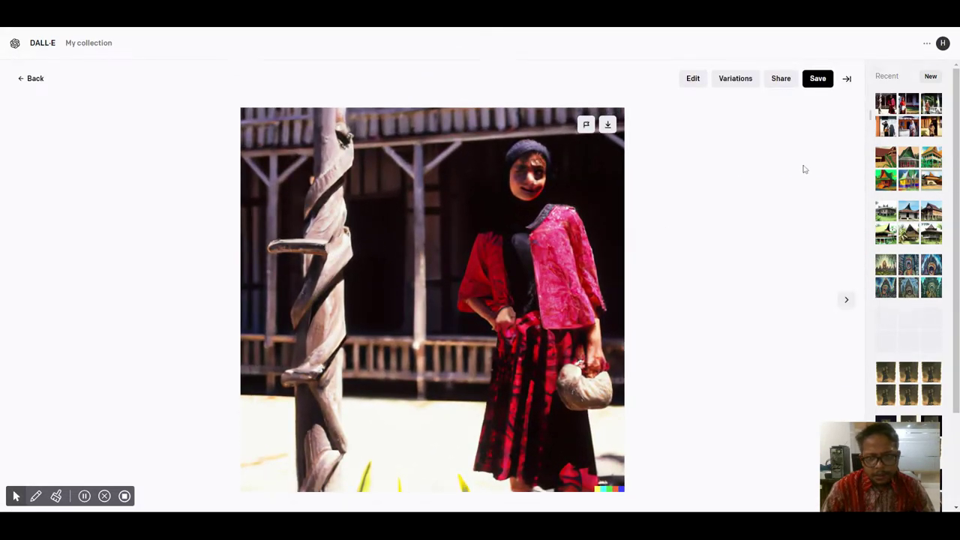
left_click(847, 300)
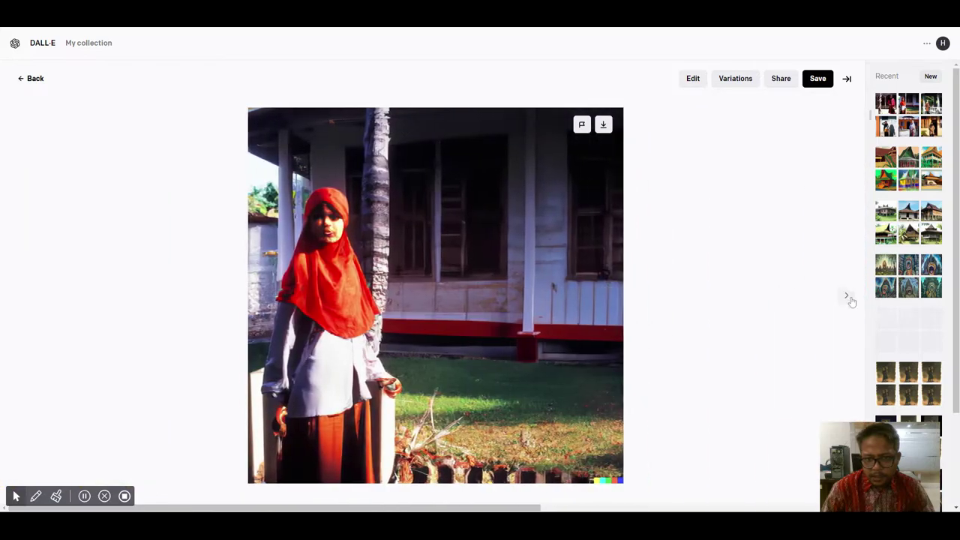
left_click(816, 79)
left_click(846, 300)
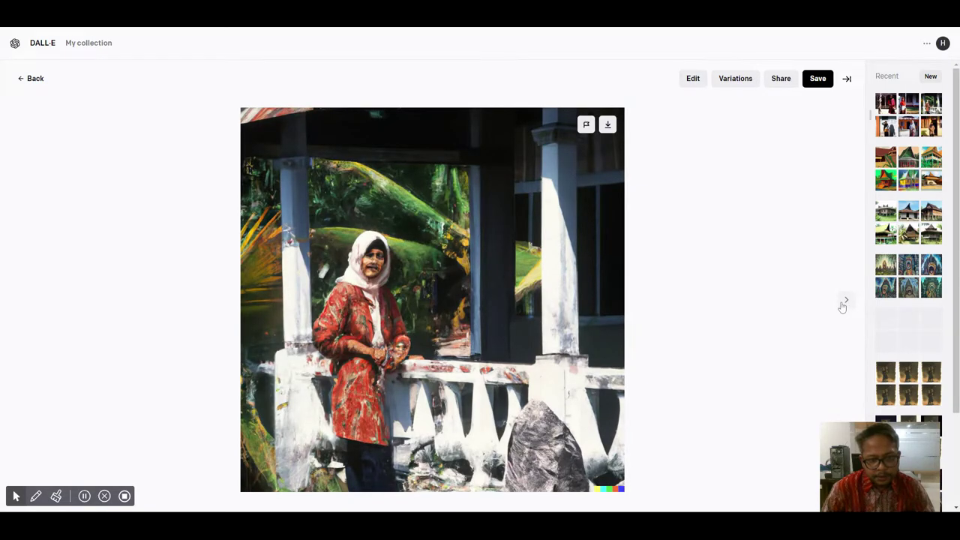
left_click(819, 81)
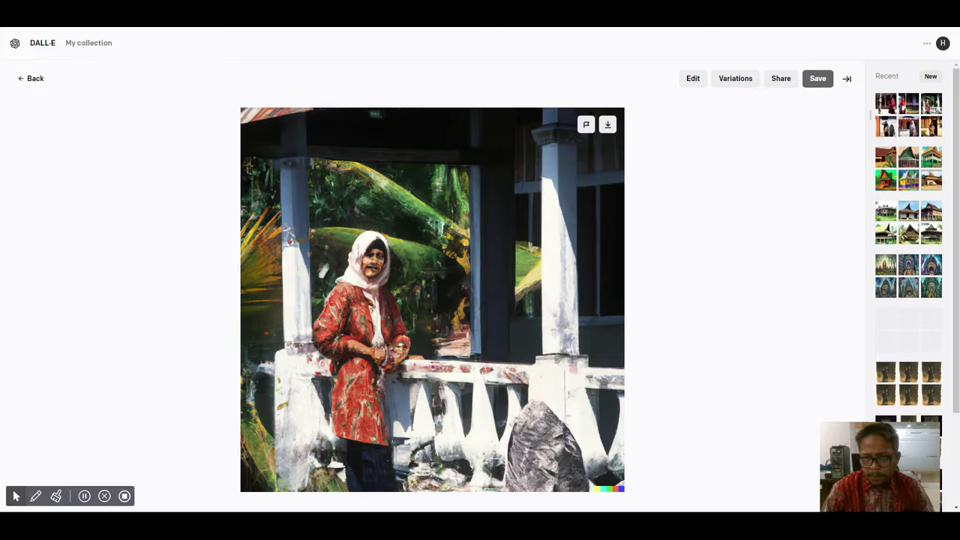
left_click(816, 79)
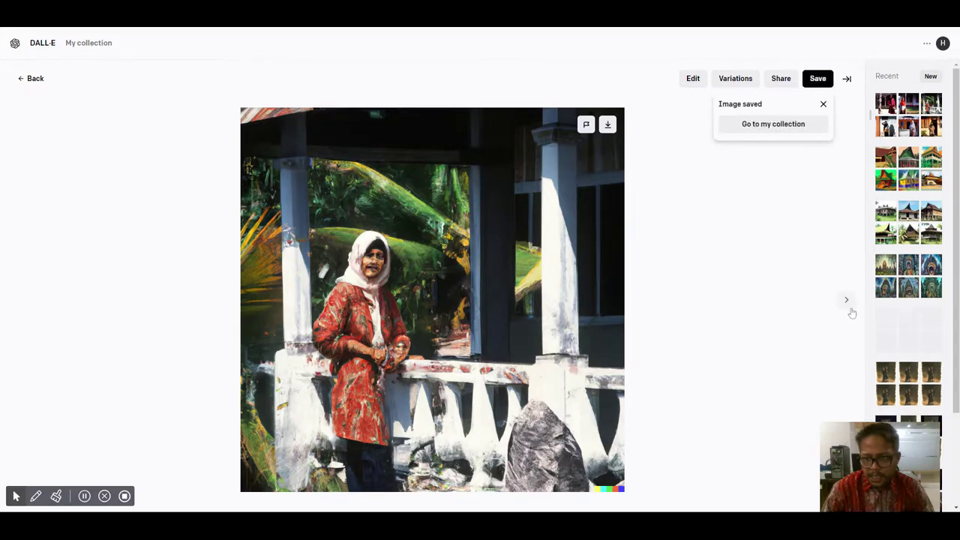
- Review the remaining photos of the woman, save the fifth and sixth, and return to the results grid
left_click(845, 300)
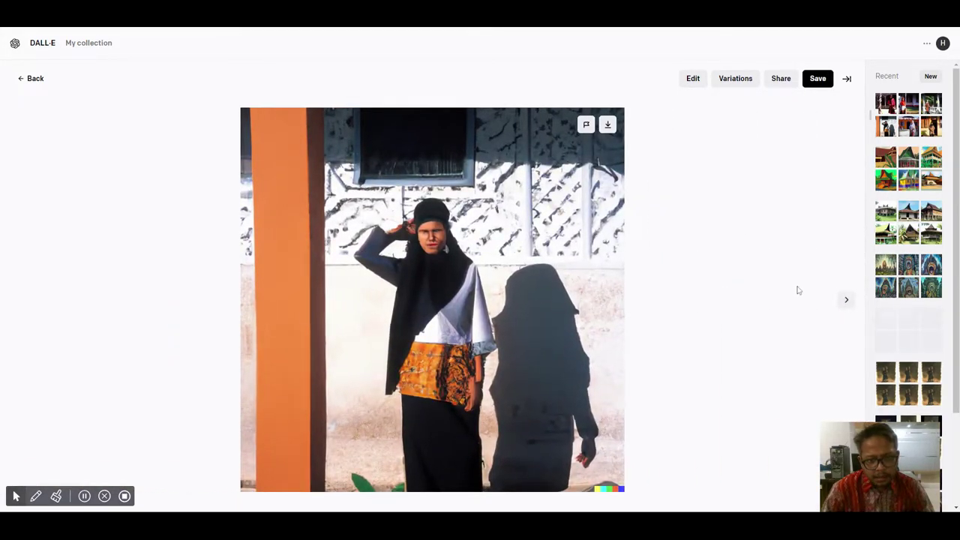
left_click(847, 300)
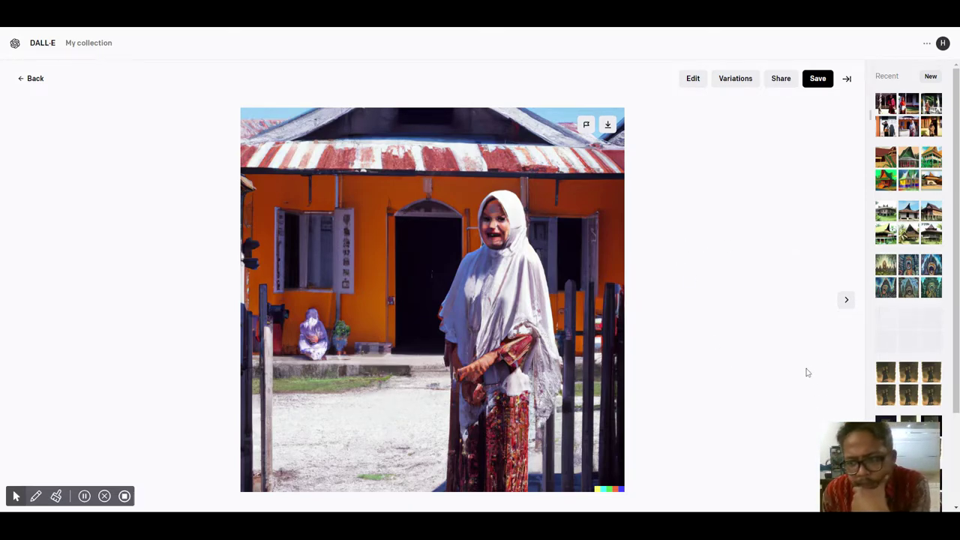
left_click(845, 304)
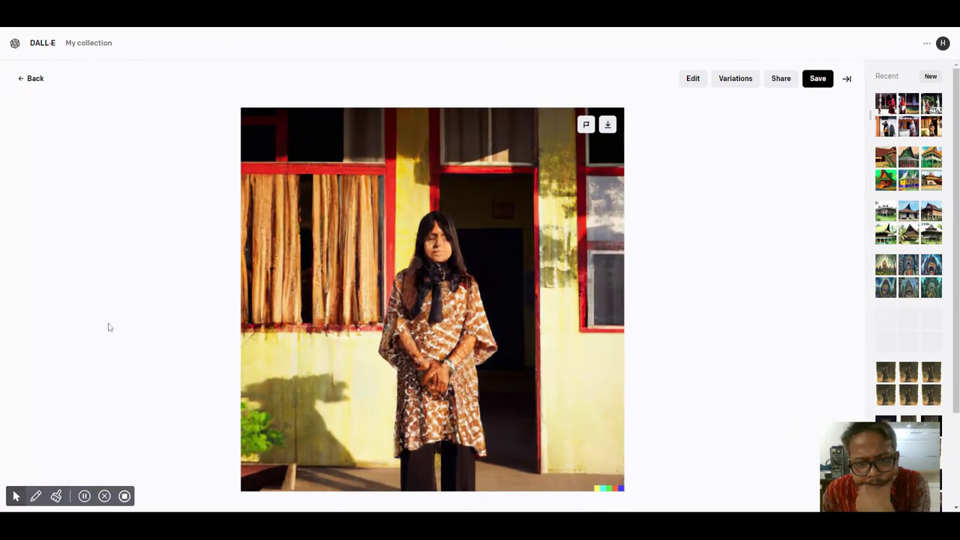
left_click(20, 302)
left_click(819, 85)
left_click(845, 304)
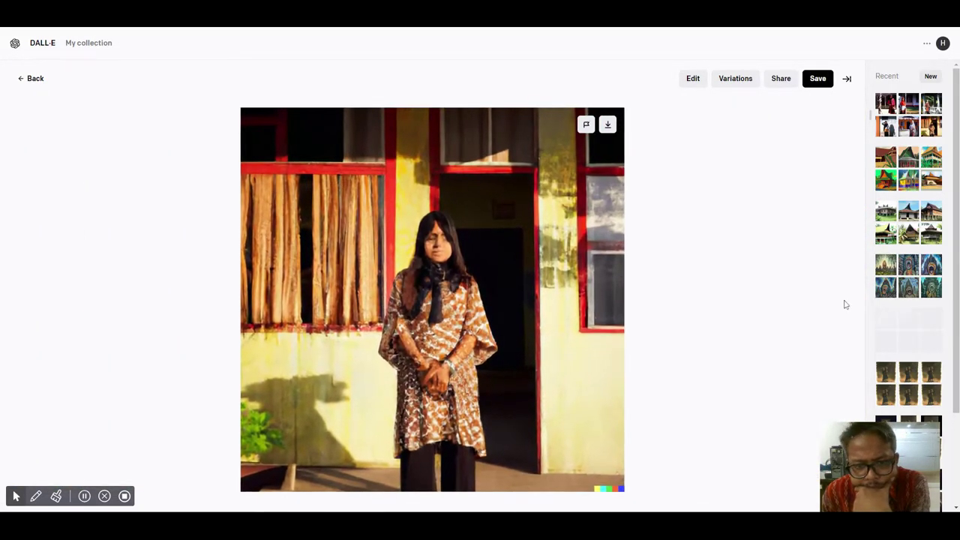
left_click(825, 83)
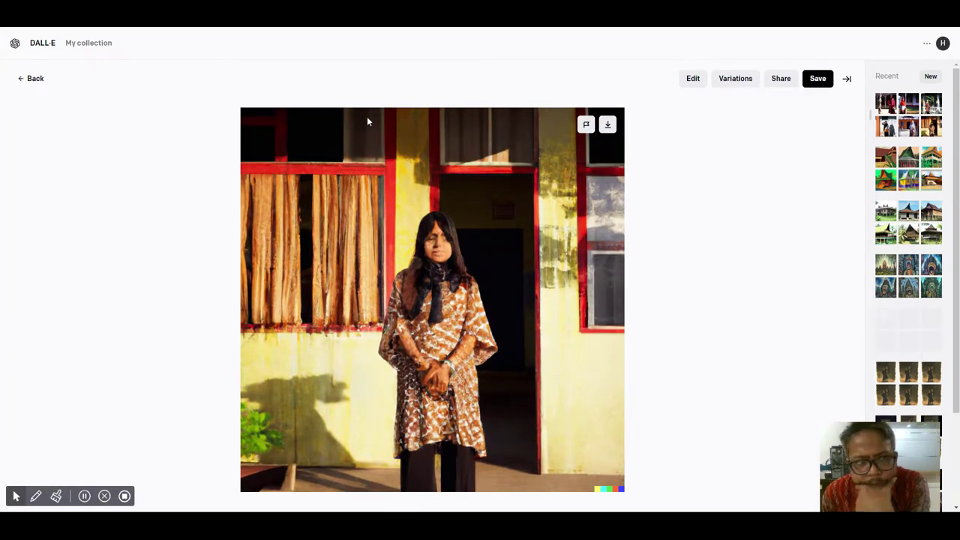
left_click(30, 78)
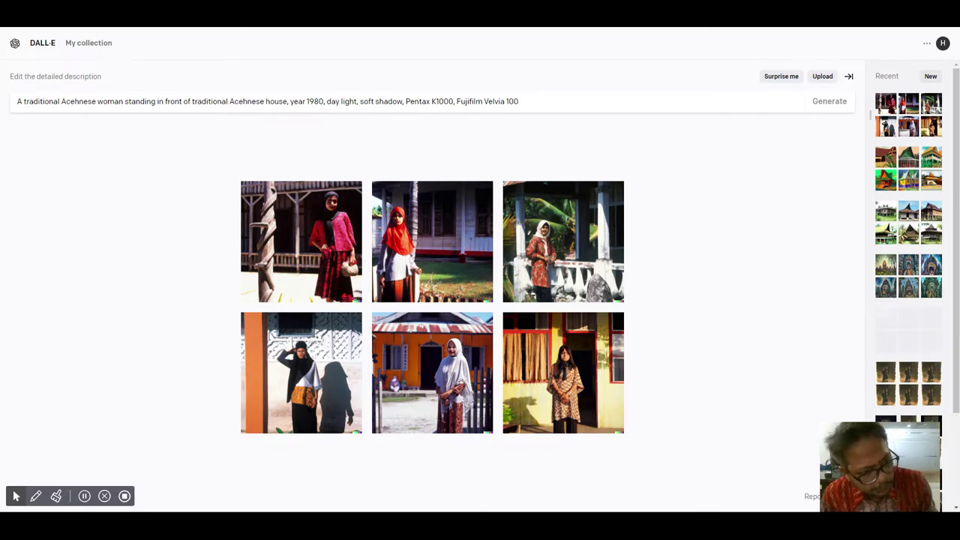
- Generate images from the prompt "The historic city of Malacca, as painted by Marco Polo"
triple_click(209, 102)
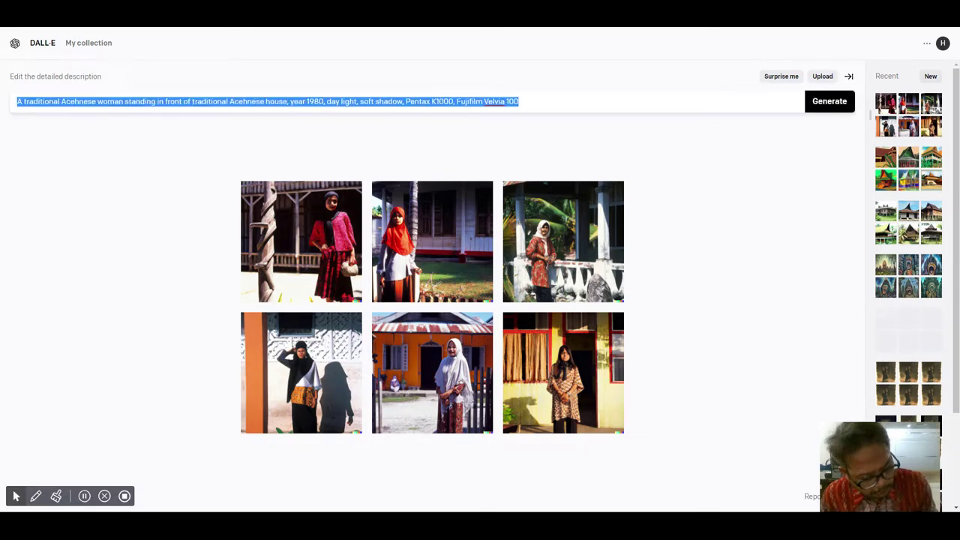
type("The historic city of Malacca, as painted by Marco Polo")
left_click(829, 102)
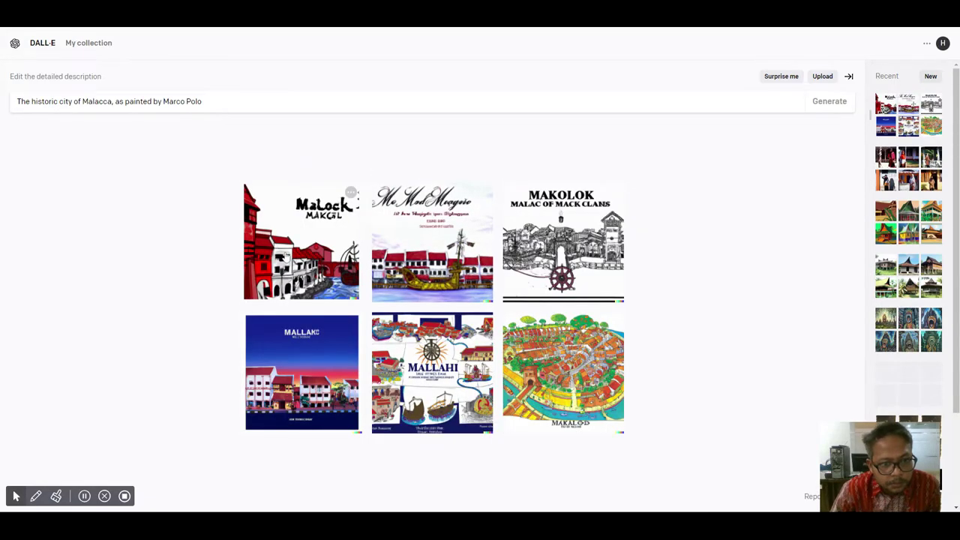
- Open the first Malacca image at full size and save both it and the second one to the collection
left_click(285, 258)
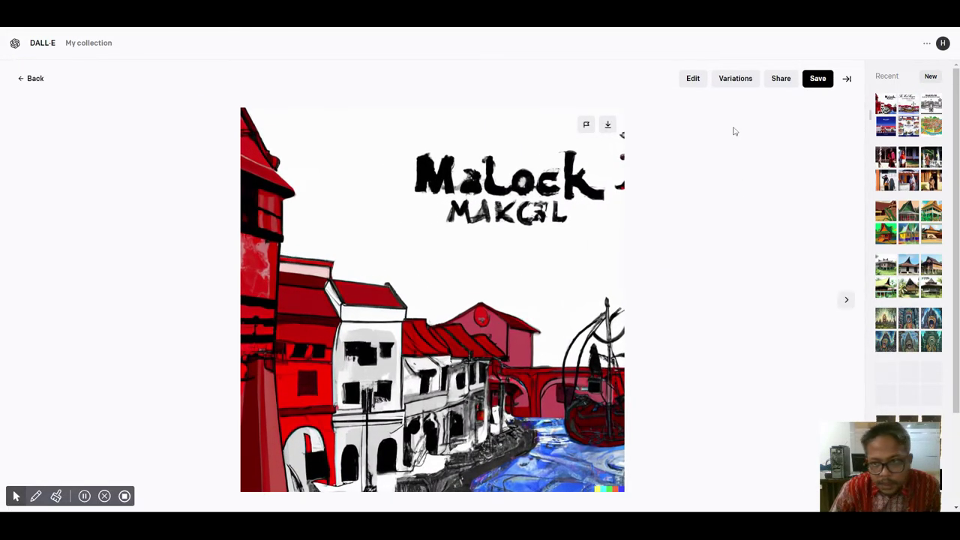
left_click(818, 79)
left_click(845, 302)
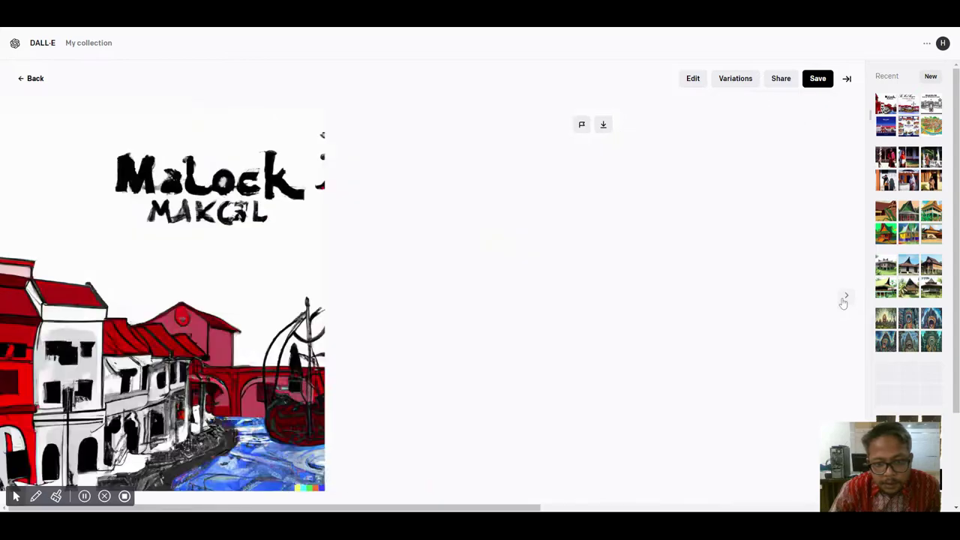
left_click(810, 79)
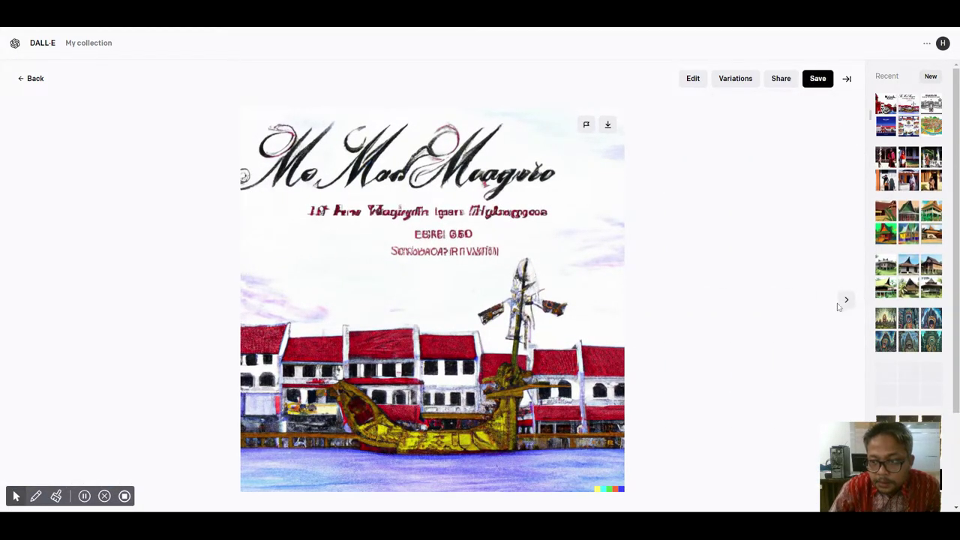
- Continue through the remaining Malacca images and save the fourth, with the sunset street, and the sixth, the aerial city view
left_click(845, 303)
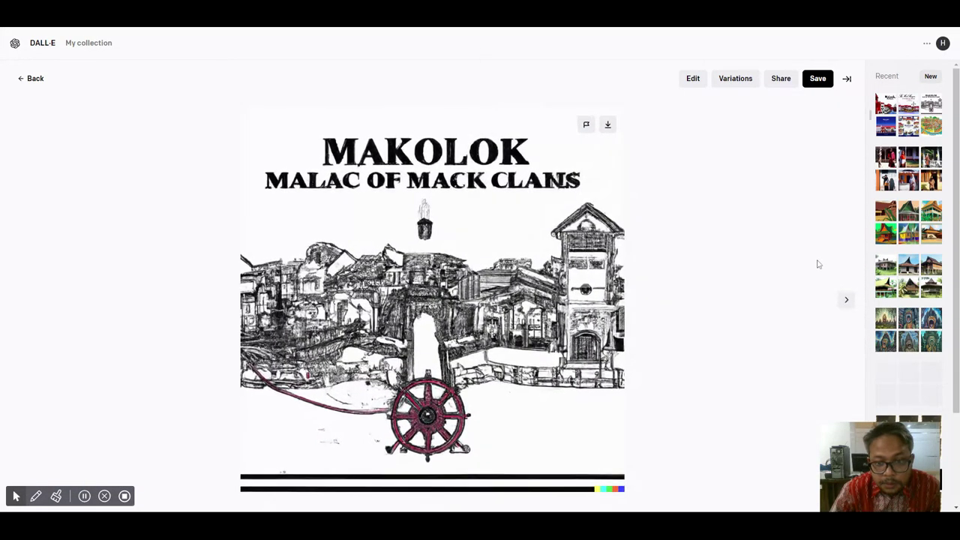
left_click(851, 307)
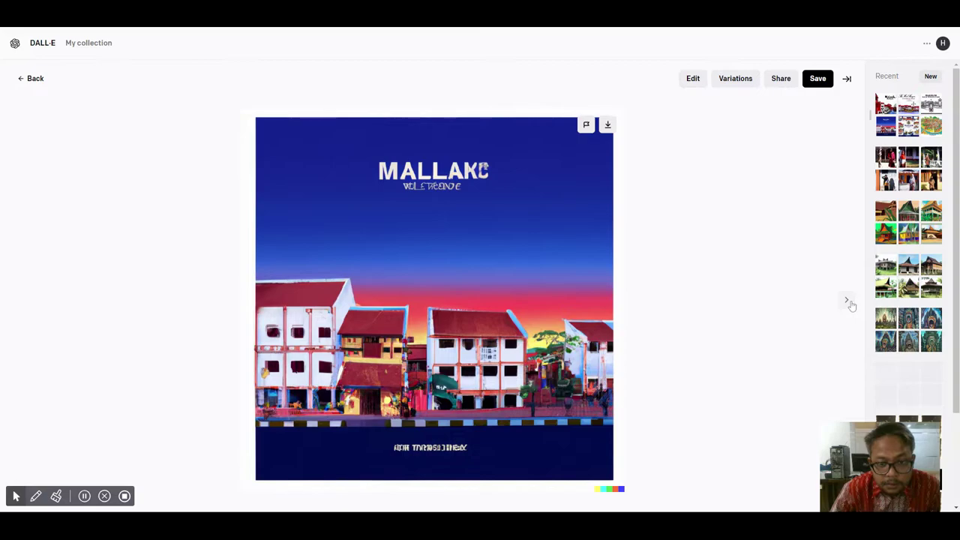
left_click(817, 78)
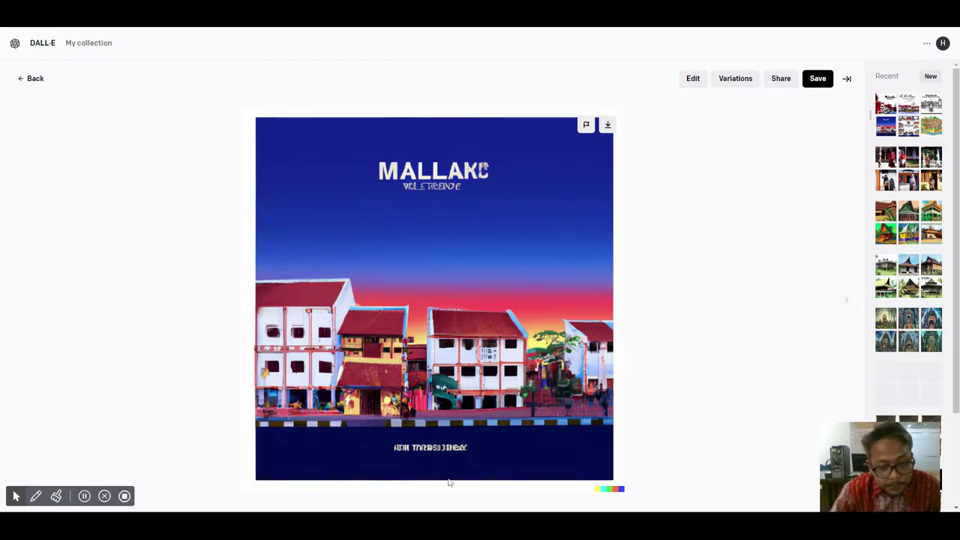
left_click(845, 301)
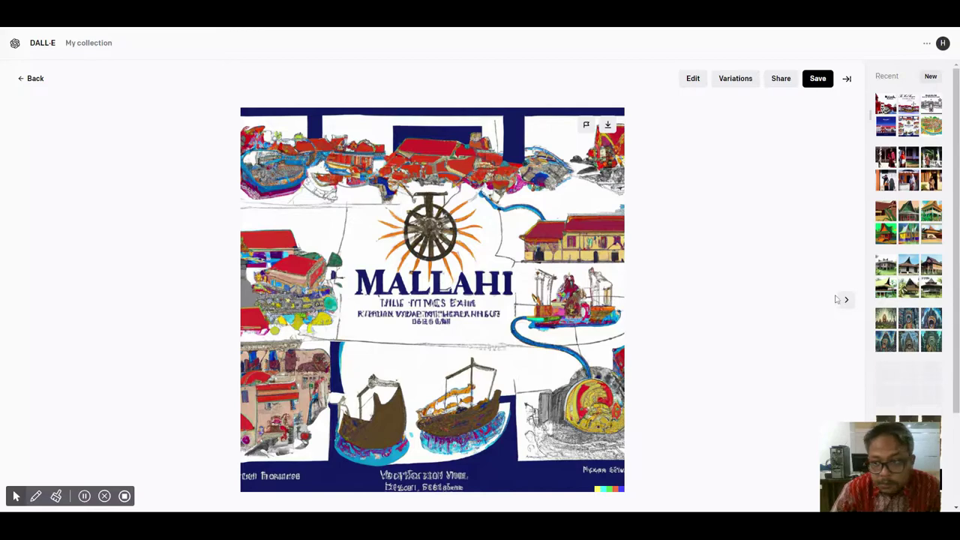
left_click(848, 301)
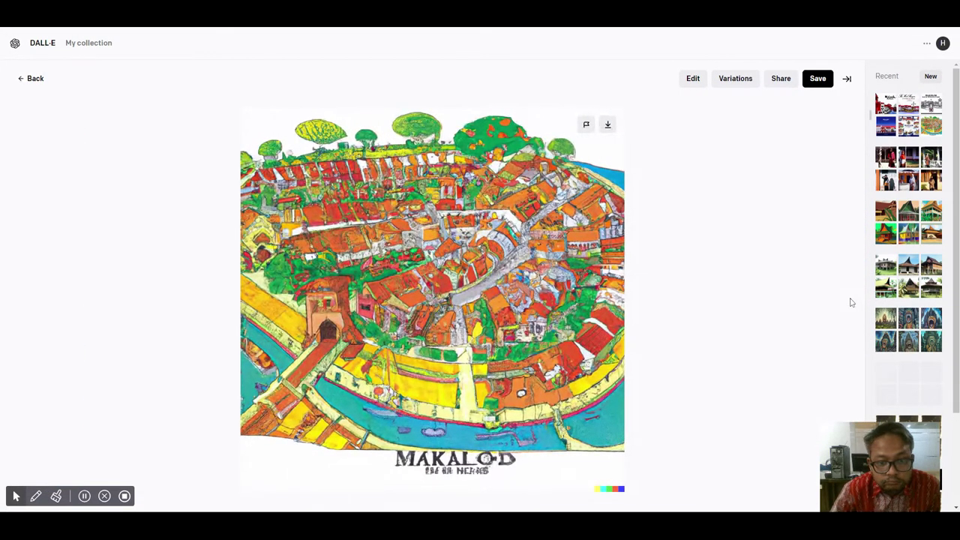
left_click(823, 80)
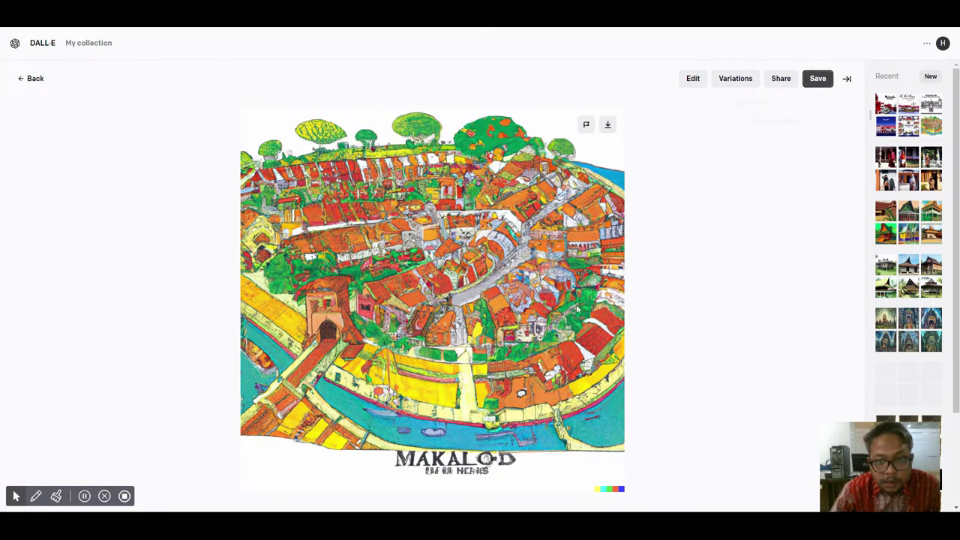
- Return to the results grid and generate images from the prompt "The national monument "Monas" in Jakarta"
left_click(32, 78)
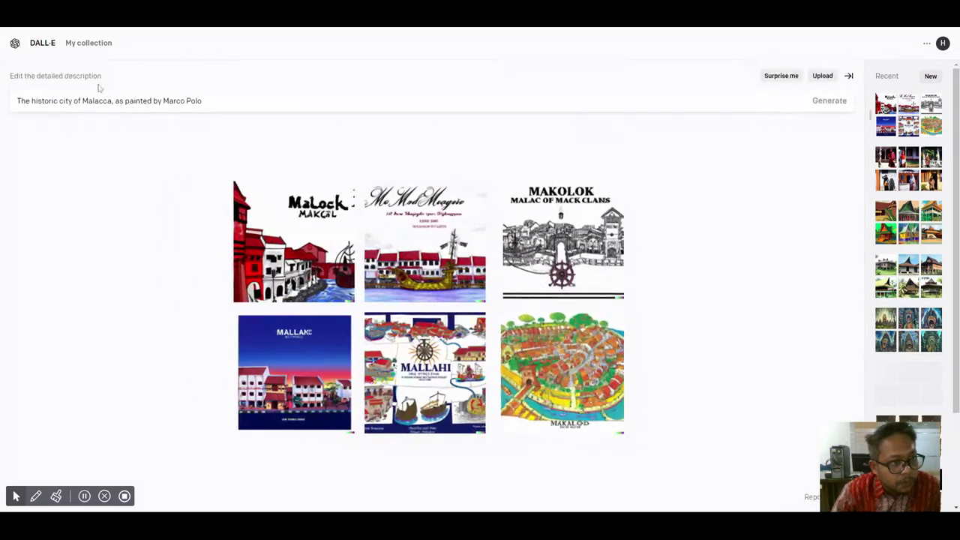
key("ctrl+a")
type("The national monument \"Monas\" in Jakarta")
key("Return")
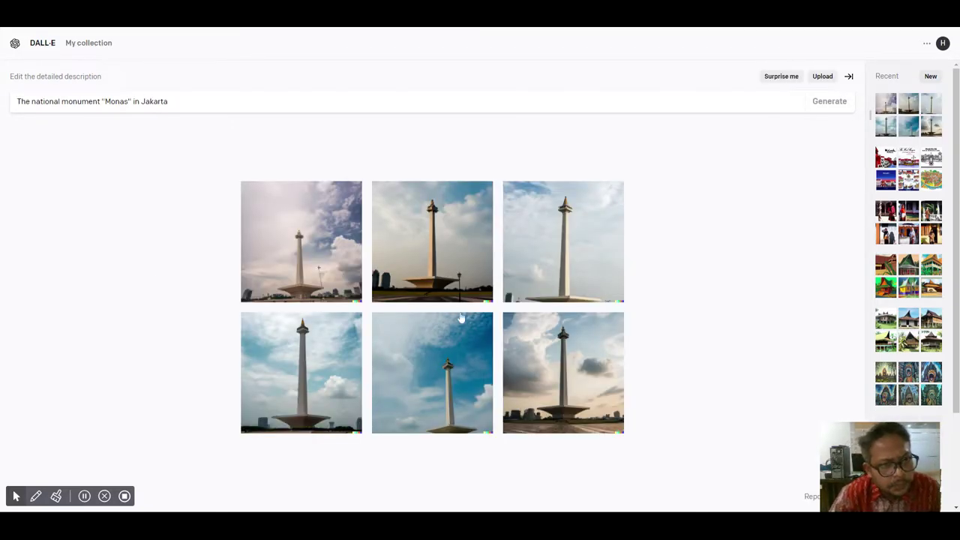
- Open the first Monas image at full size and save both it and the second one to the collection
left_click(318, 256)
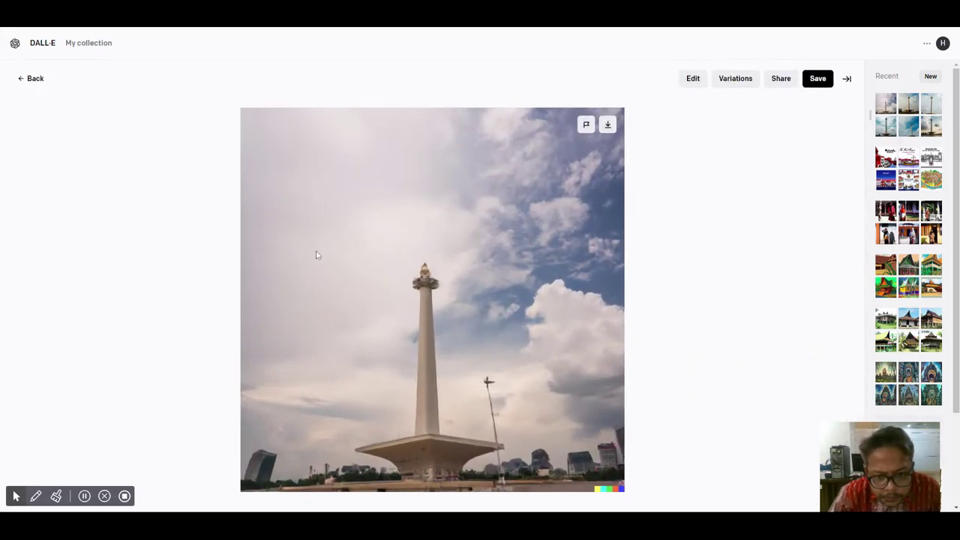
left_click(817, 80)
left_click(845, 300)
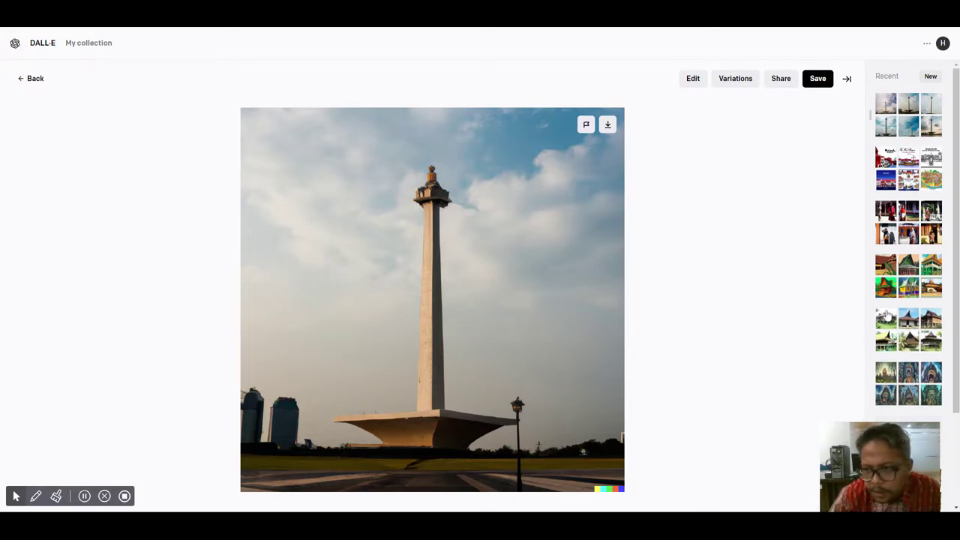
left_click(819, 78)
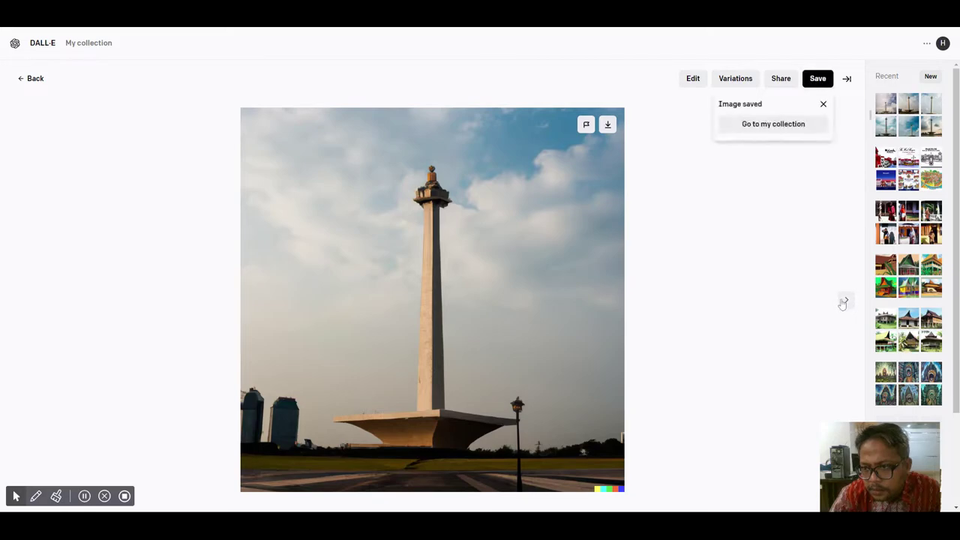
- Look through the remaining four Monas images and return to the results grid
left_click(844, 300)
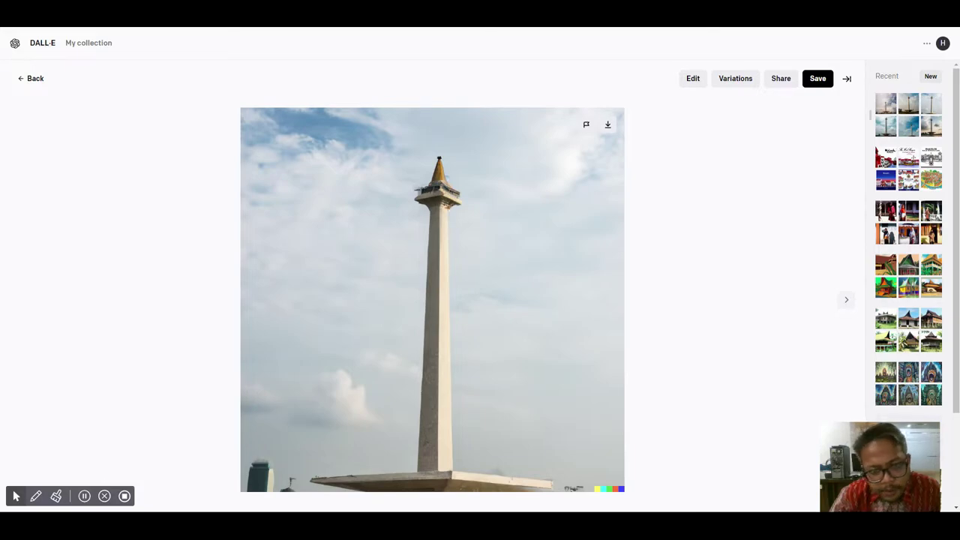
left_click(845, 302)
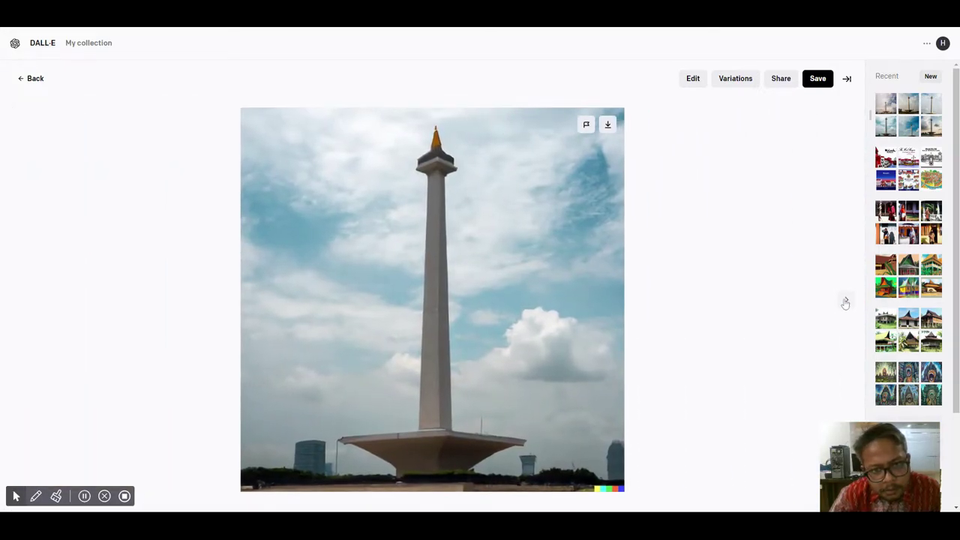
left_click(845, 302)
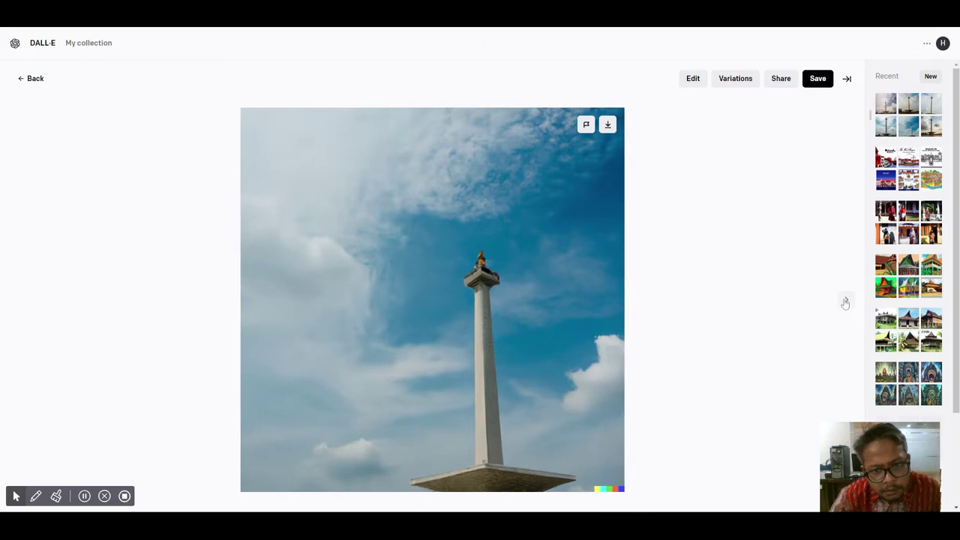
left_click(845, 303)
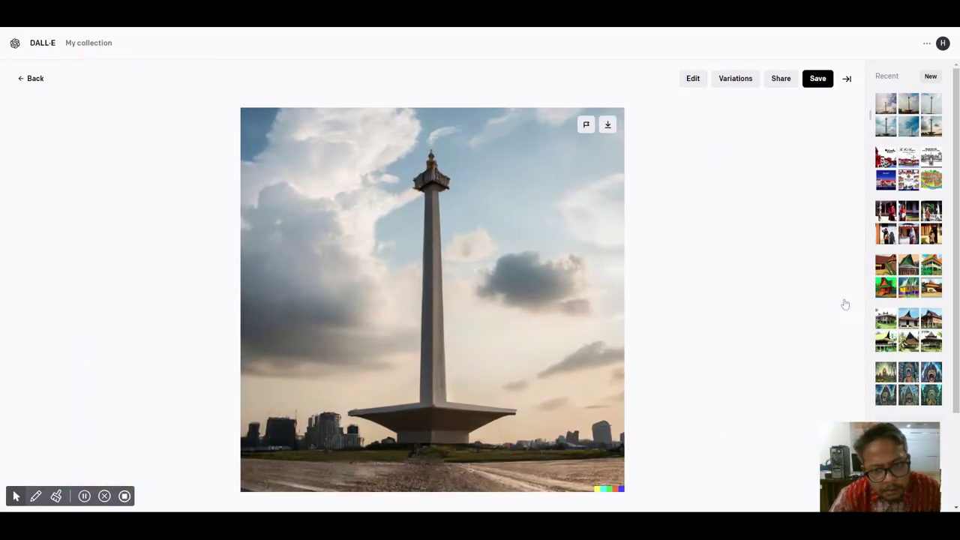
left_click(33, 79)
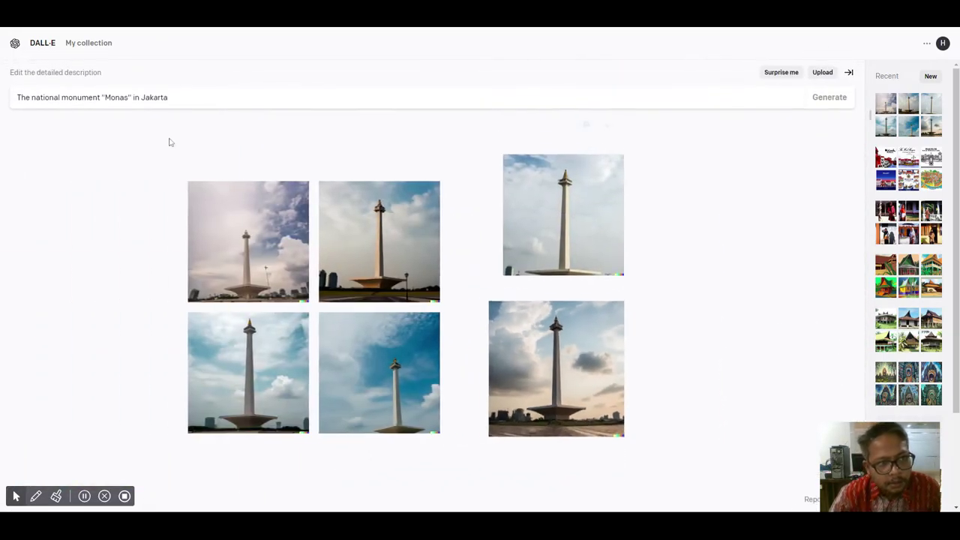
- Try twice to generate images from the prompt "a handsome man from West Sumatra, standing in front of Pagaruyung Palace, shot on Iphone xs"
key("ctrl+a")
type("a handsome man from West Sumatra, standing in front of Pagaruyung Palace, shot on Iphone xs")
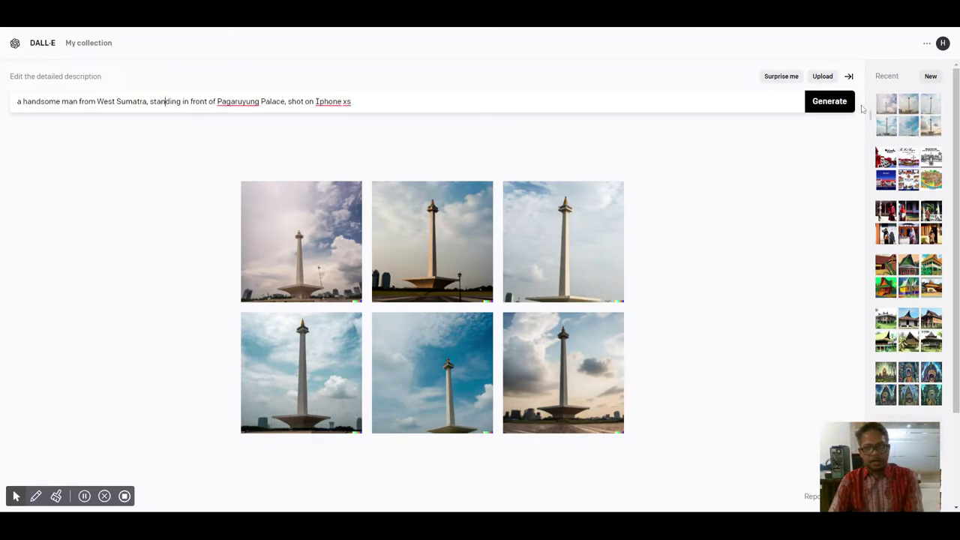
left_click(830, 101)
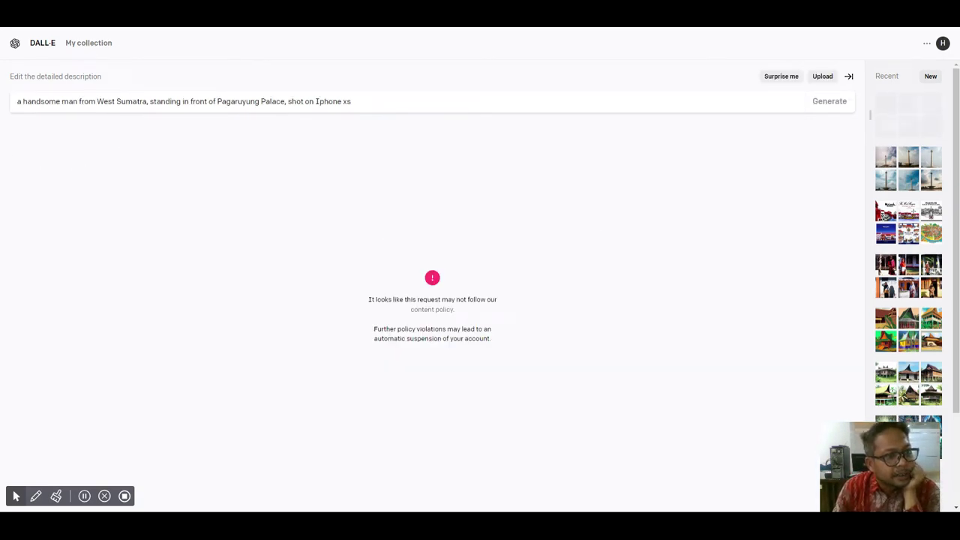
left_click(139, 101)
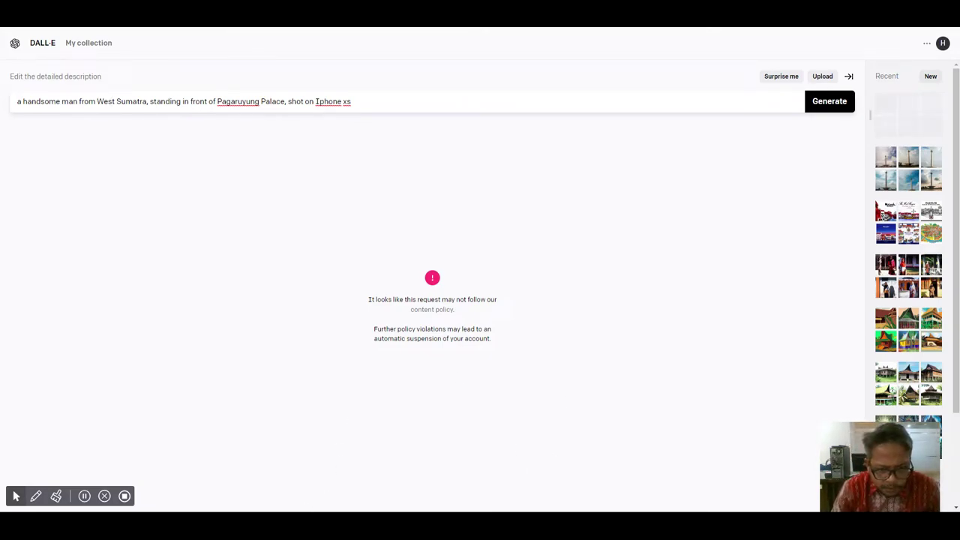
key("Return")
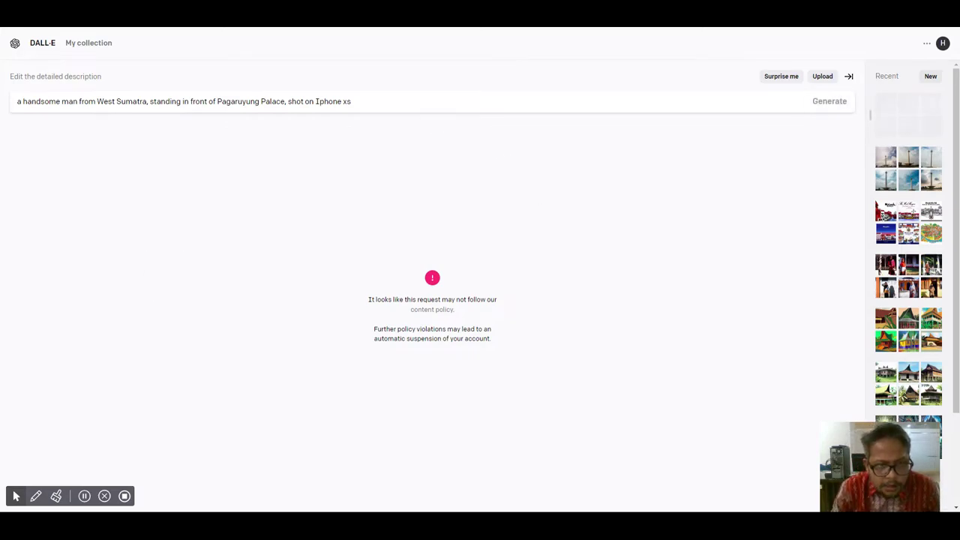
- Replace the prompt with "Istana Basa Pagaruyung, Sumatera Barat" and generate its images
left_click(351, 101)
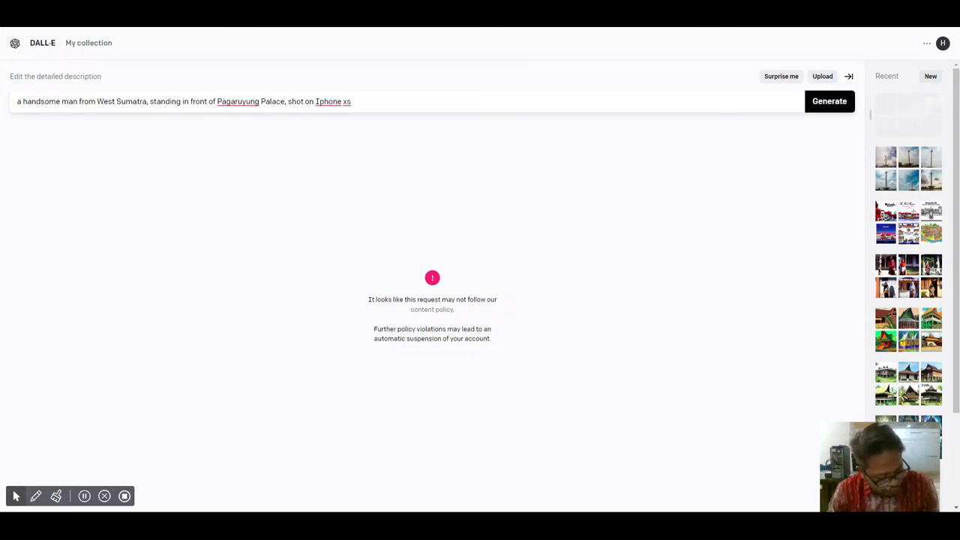
key("ctrl+a")
type("Istana Basa Pagaruyung, Sumatera Barat")
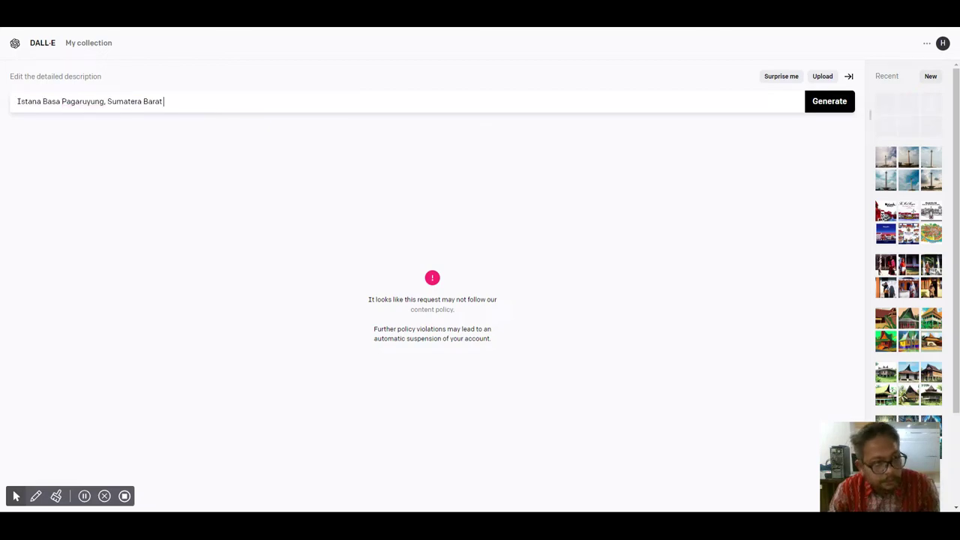
key("Return")
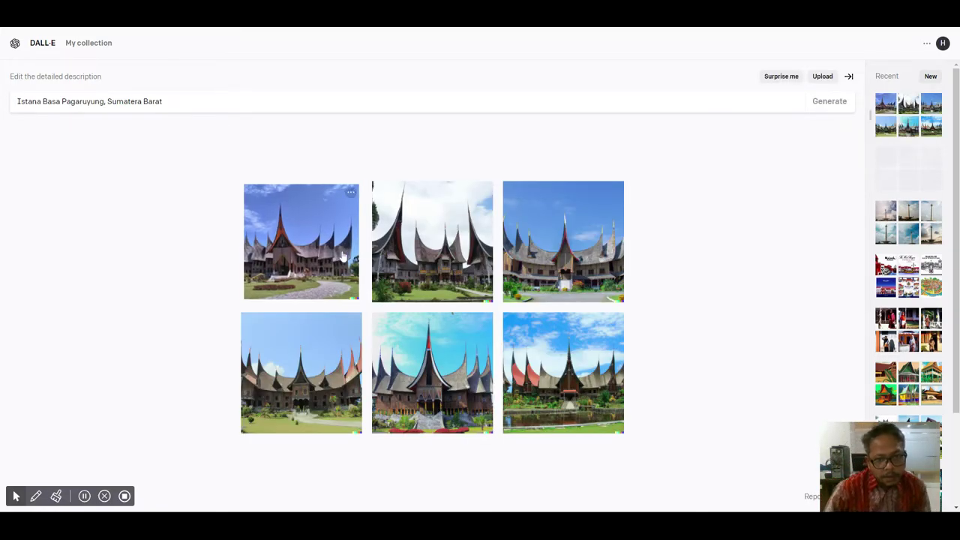
- Open the first Pagaruyung palace image at full size and save the first three images to the collection
left_click(343, 257)
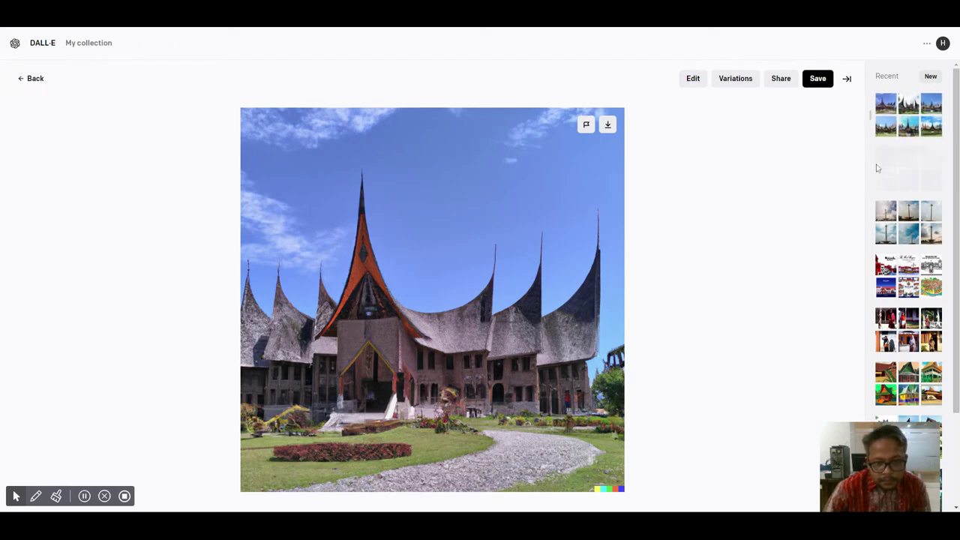
left_click(818, 78)
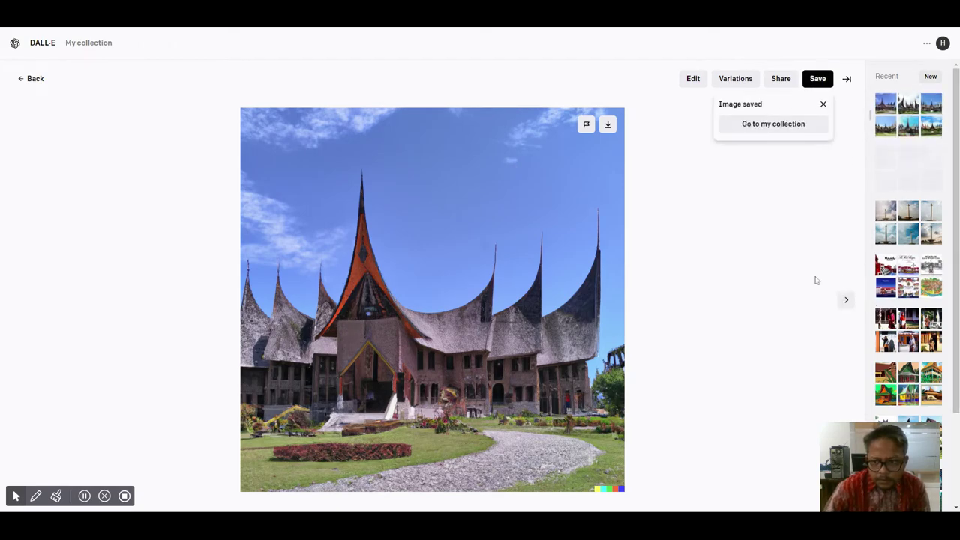
left_click(847, 301)
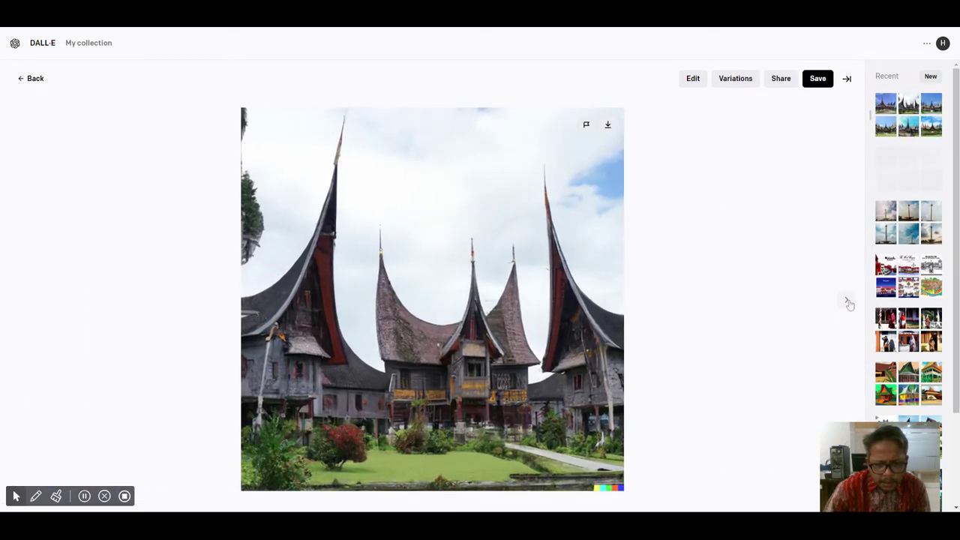
left_click(817, 79)
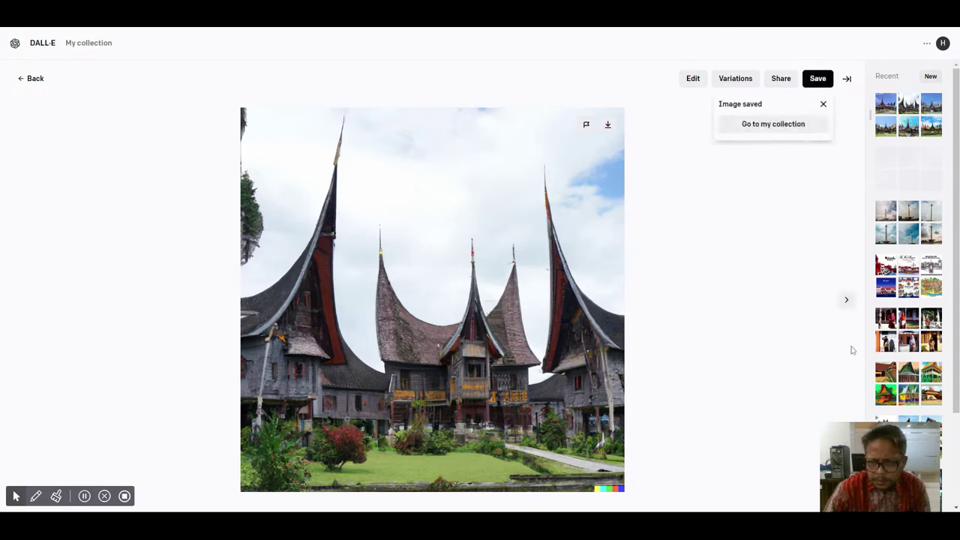
left_click(846, 300)
left_click(817, 81)
- Continue through the fourth, fifth and sixth Pagaruyung palace images, saving each one to the collection
left_click(846, 303)
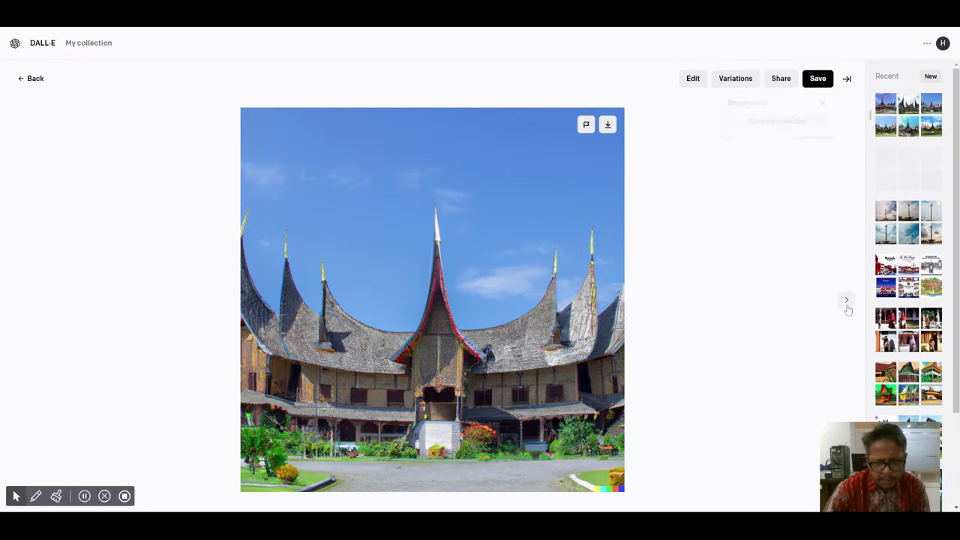
left_click(817, 79)
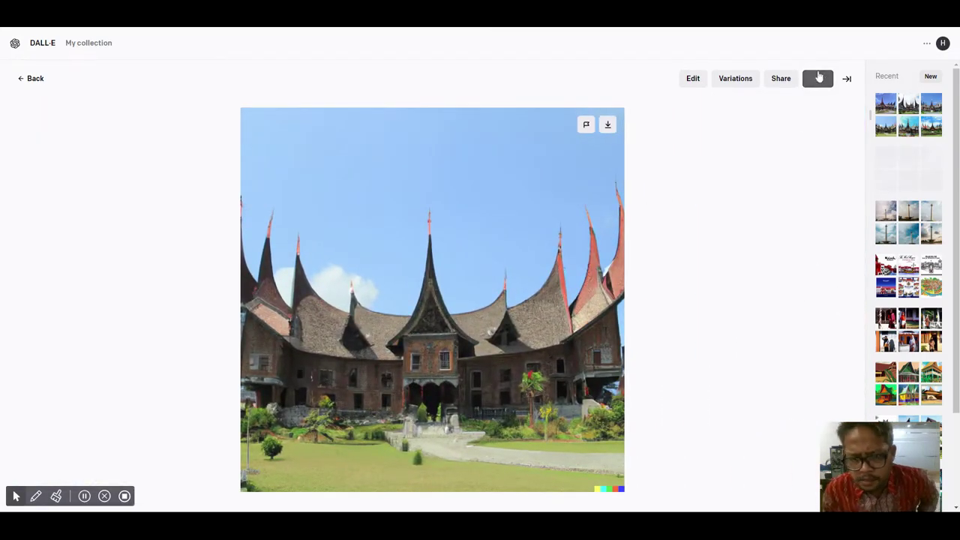
left_click(847, 303)
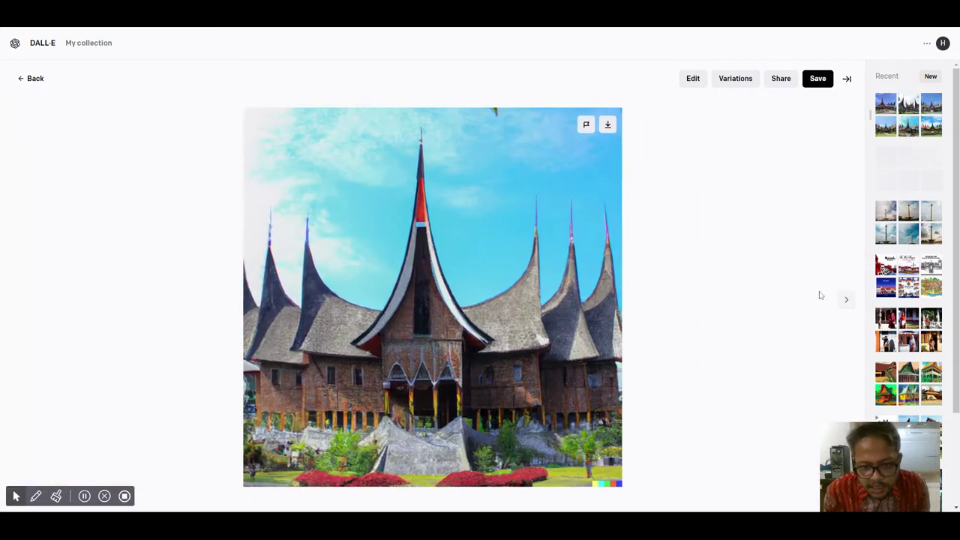
left_click(827, 82)
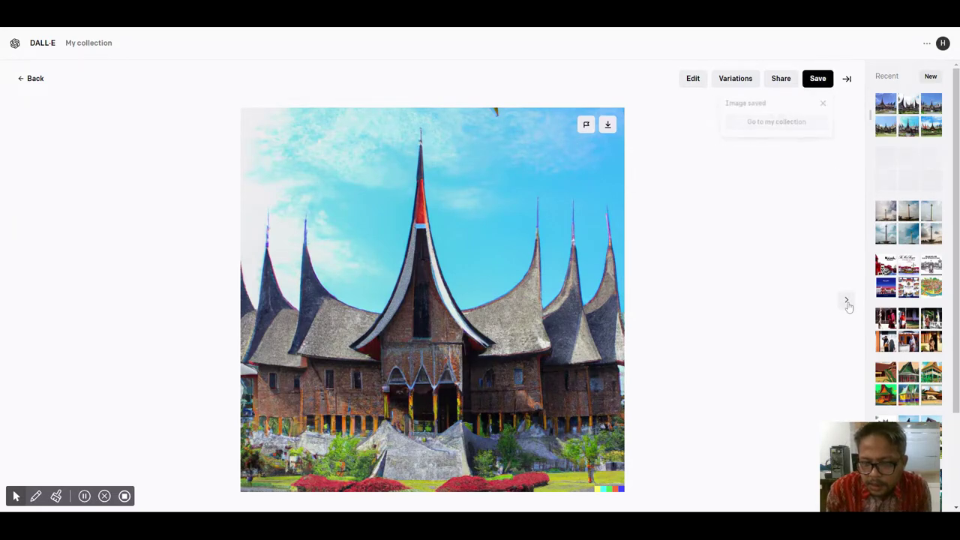
left_click(847, 303)
left_click(816, 79)
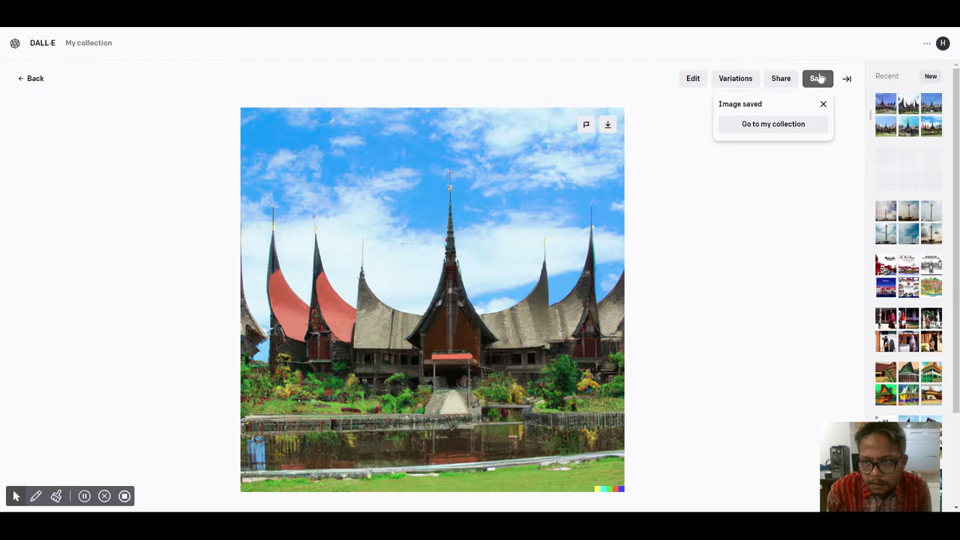
- Generate images from the prompt "Indigenous tribe from West Papua, and family sitting in front of the house, digital art, trending on artstation"
left_click(35, 78)
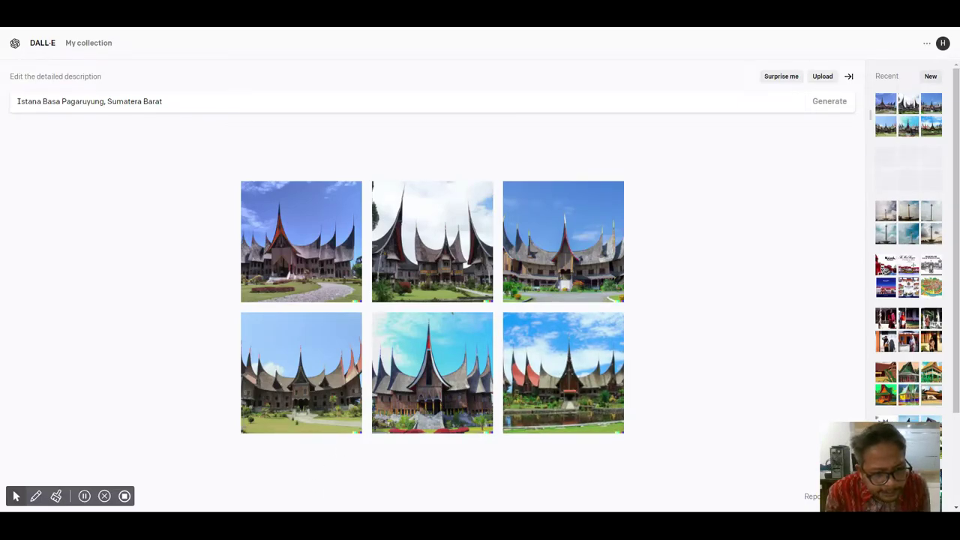
left_click(198, 110)
key("ctrl+a")
type("Indigenous tribe from West Papua, and family sittin in front of the house, digital art, trending on artstation")
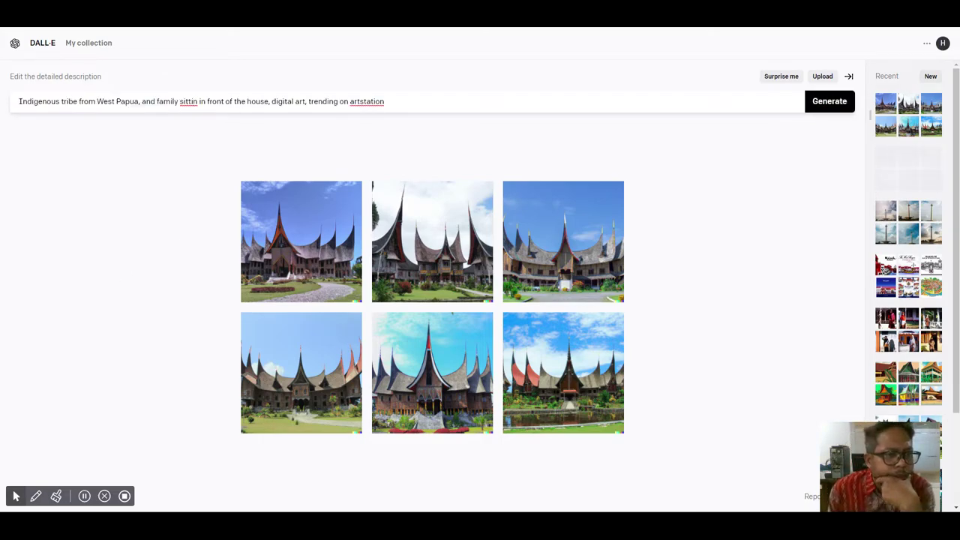
type("g")
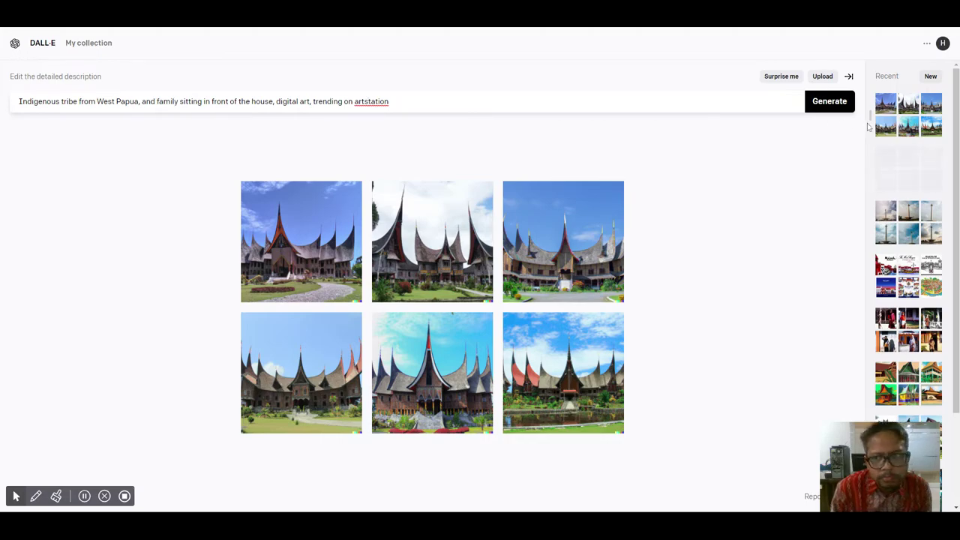
left_click(834, 107)
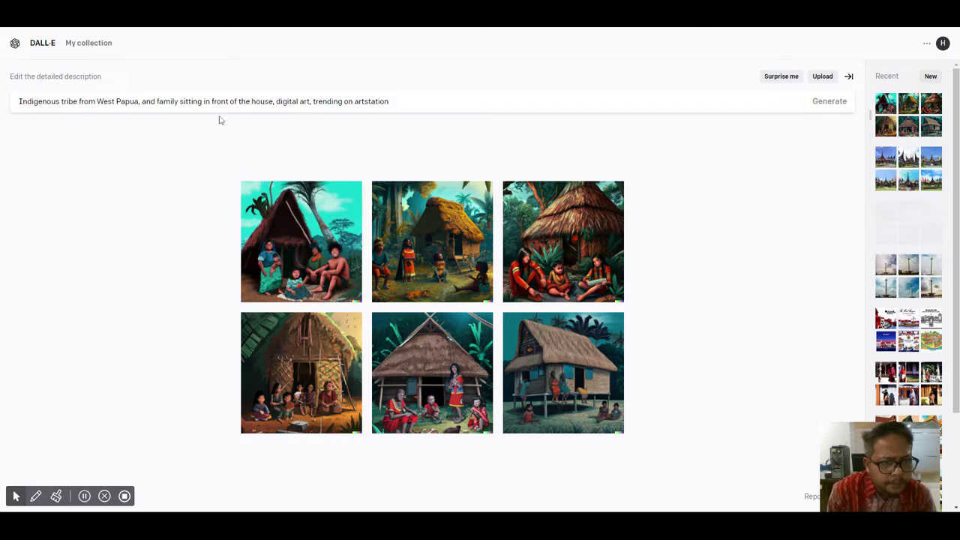
- Download the first West Papua family image, save it and the second one to the collection, and move on to the third
left_click(279, 263)
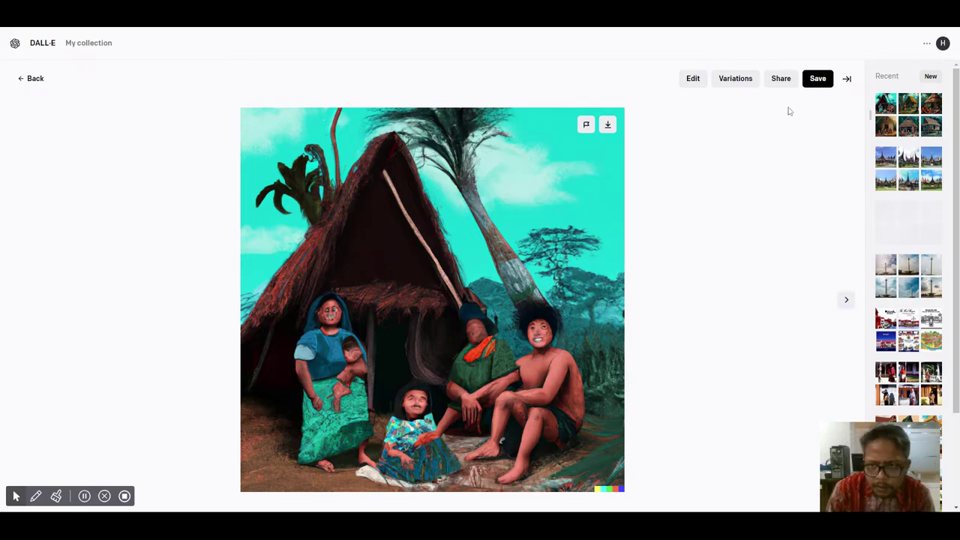
left_click(607, 125)
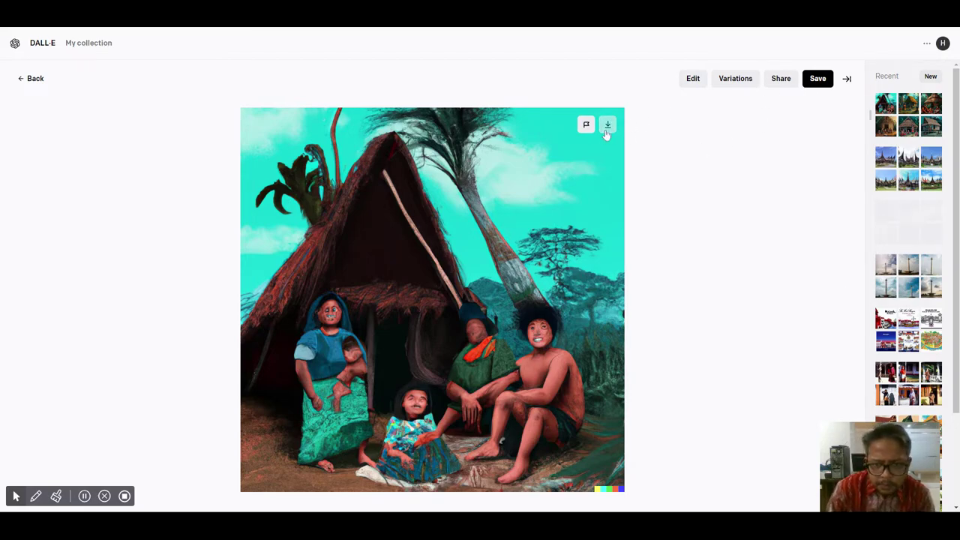
left_click(818, 79)
left_click(846, 303)
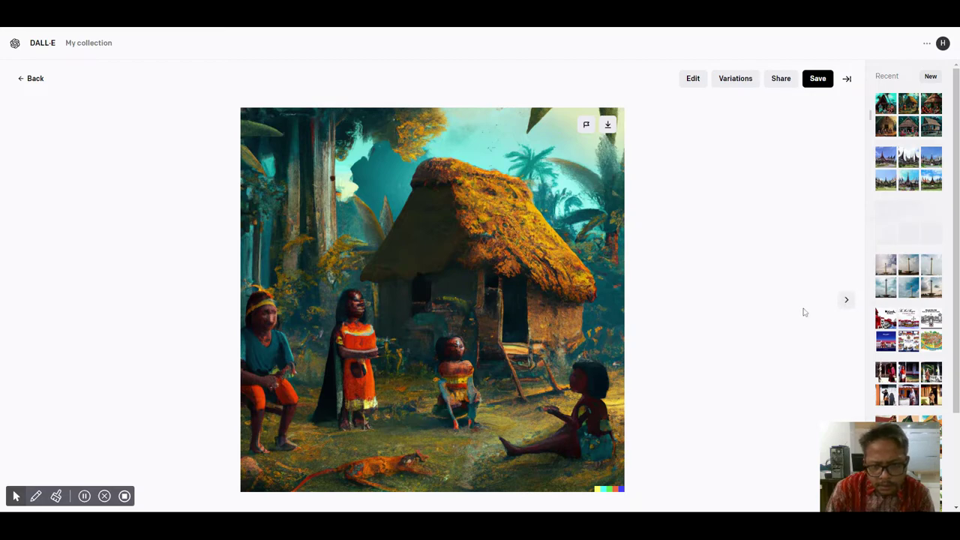
left_click(819, 79)
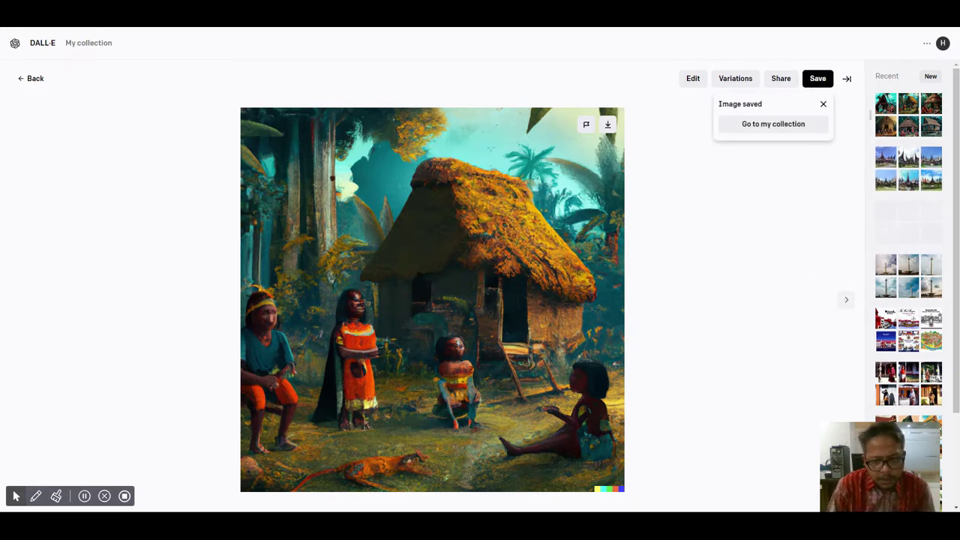
left_click(844, 300)
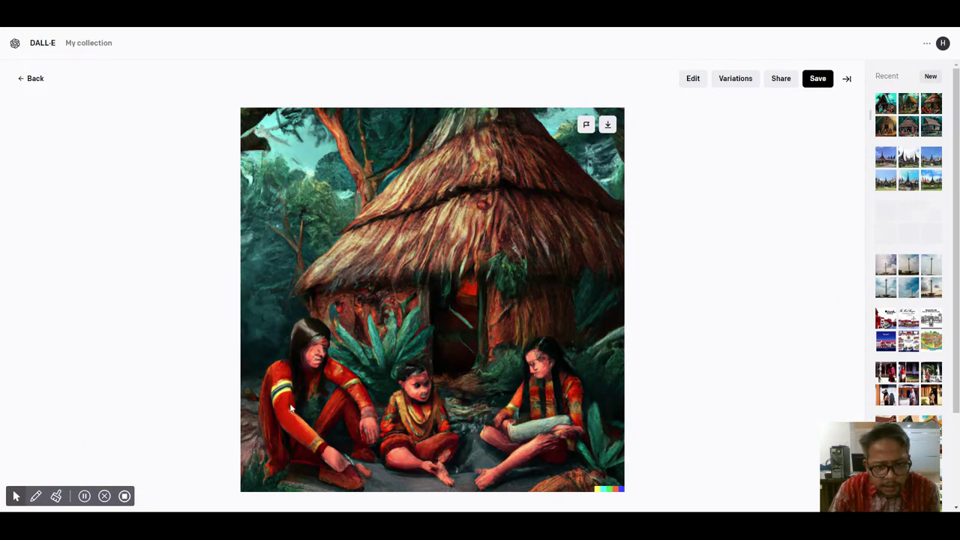
- Save the third, fourth, fifth and sixth West Papua family images to the collection and return to the results grid
left_click(821, 83)
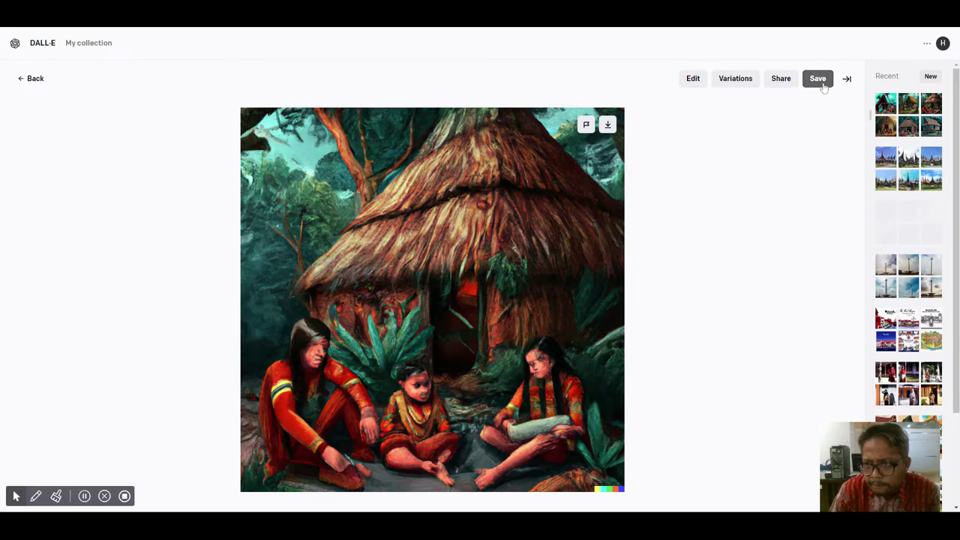
left_click(846, 301)
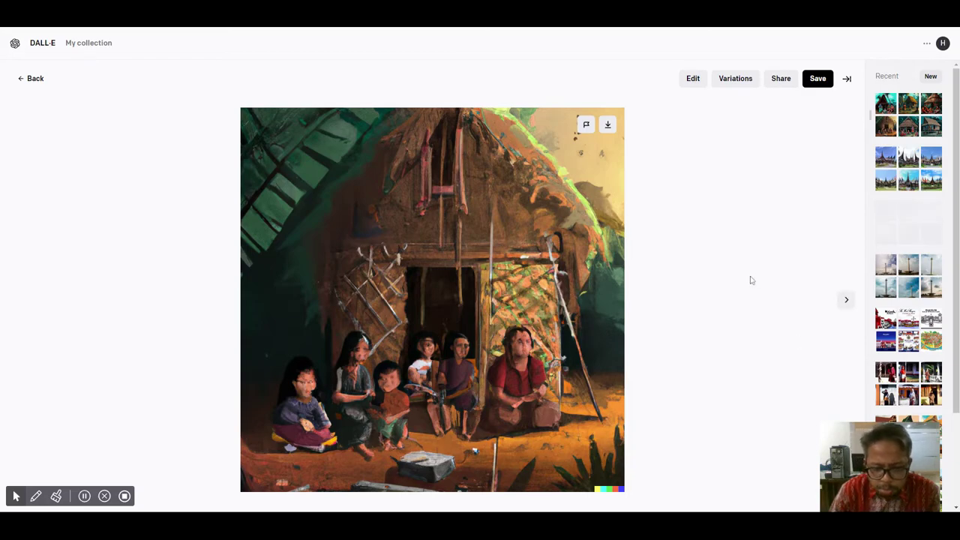
left_click(817, 79)
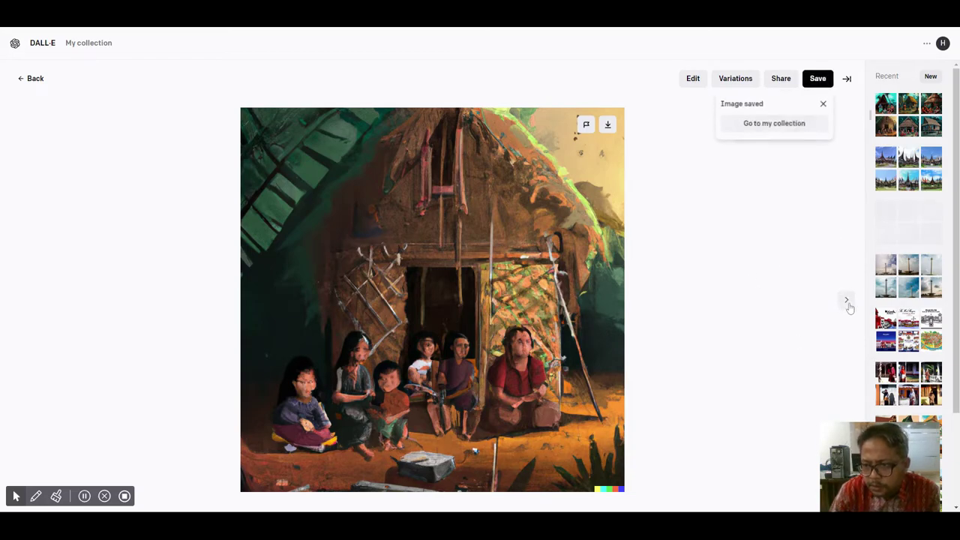
left_click(847, 303)
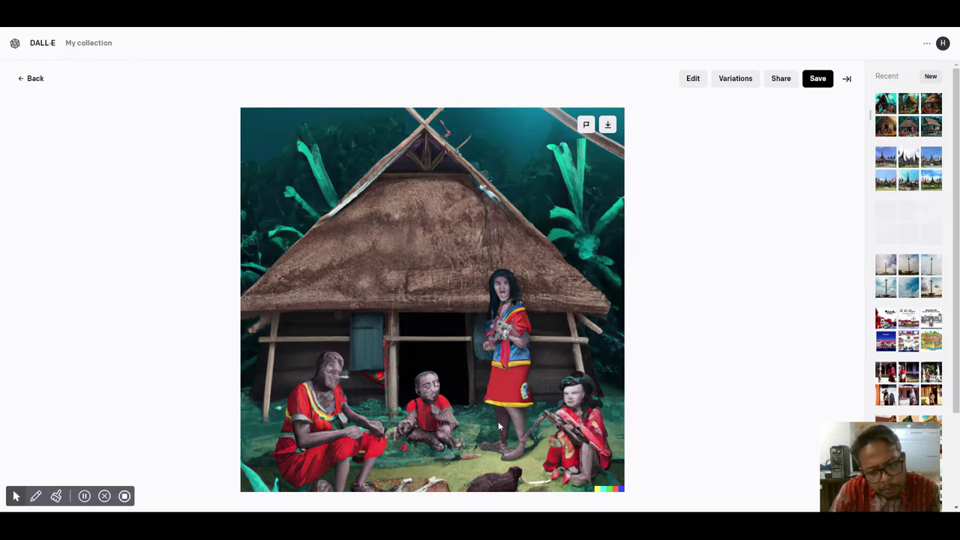
left_click(811, 82)
left_click(847, 300)
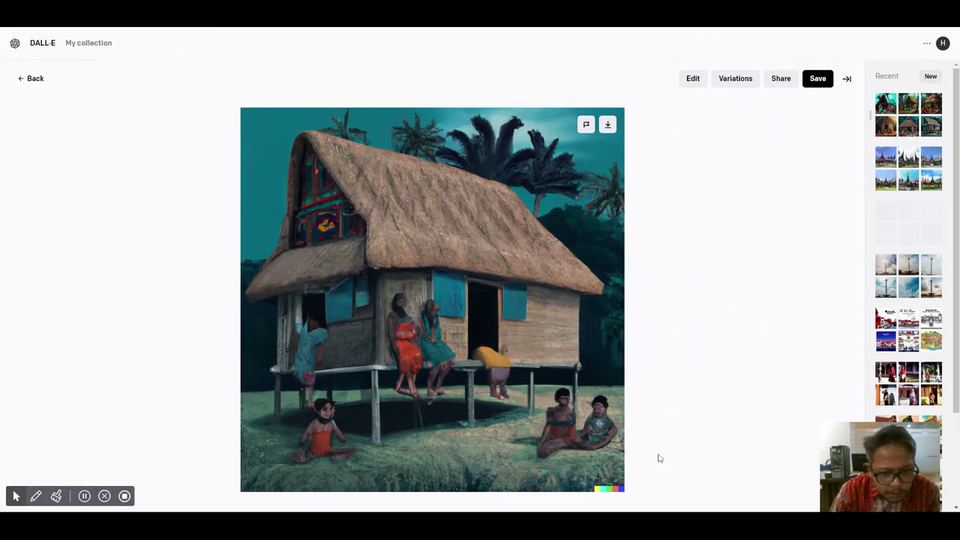
left_click(823, 80)
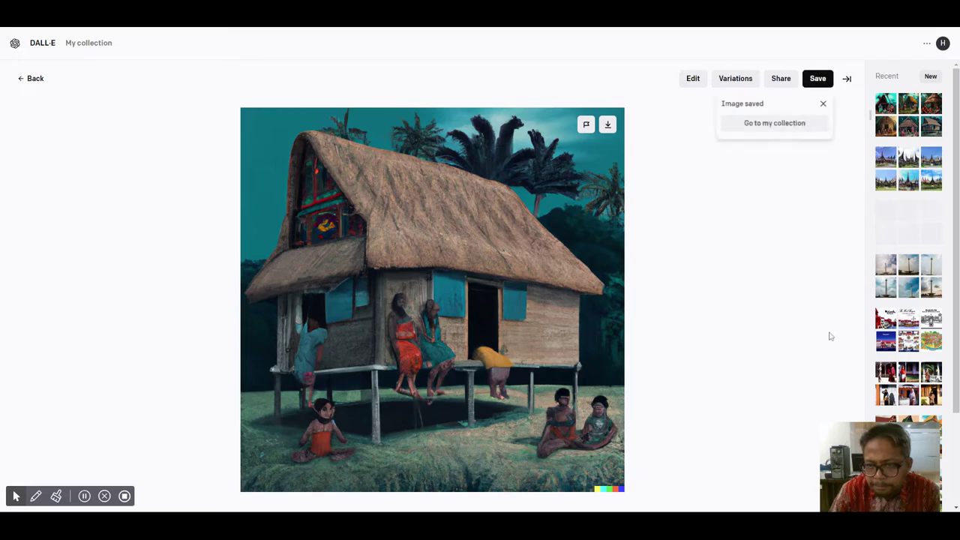
left_click(31, 79)
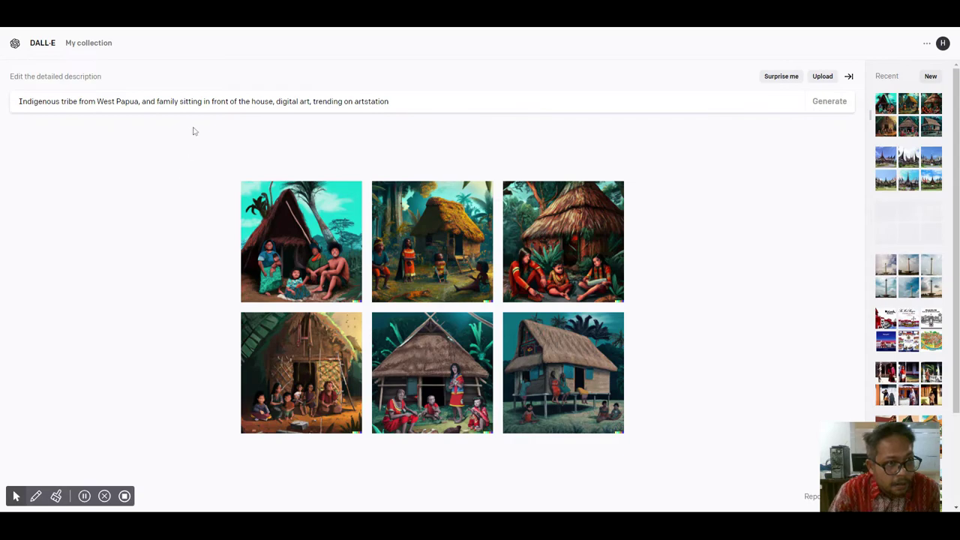
- Generate images from the prompt "A detail masterplan sketches of the expansion of the Grand Mosque Baiturahman in Banda Aceh"
left_click(201, 101)
type("A detail masterplan sketches of the expansion of the Grand Mosque Baiturahman in Banda Aceh")
double_click(193, 101)
key("ctrl+a")
type("A detail masterplan sketches of the expansion of the Grand Mosque Baiturahman in Banda Aceh")
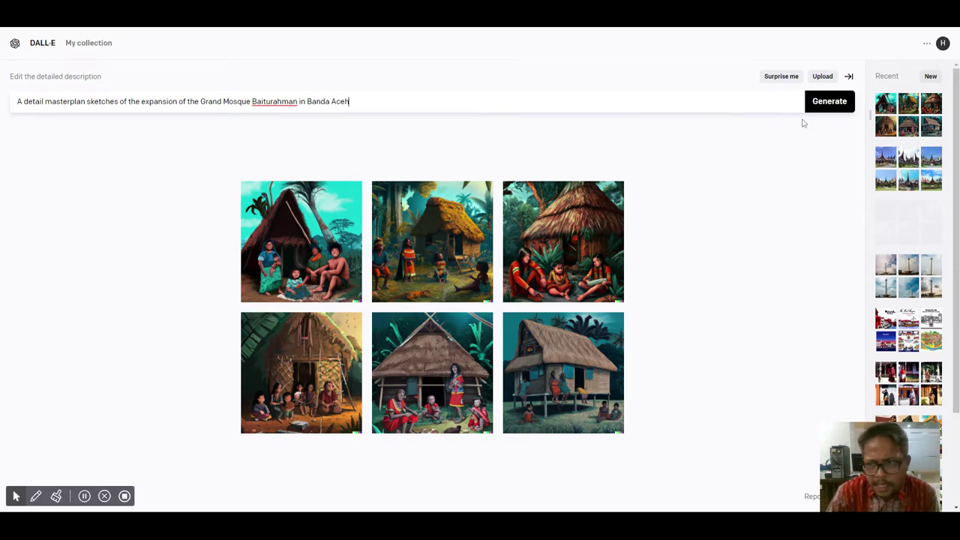
left_click(841, 109)
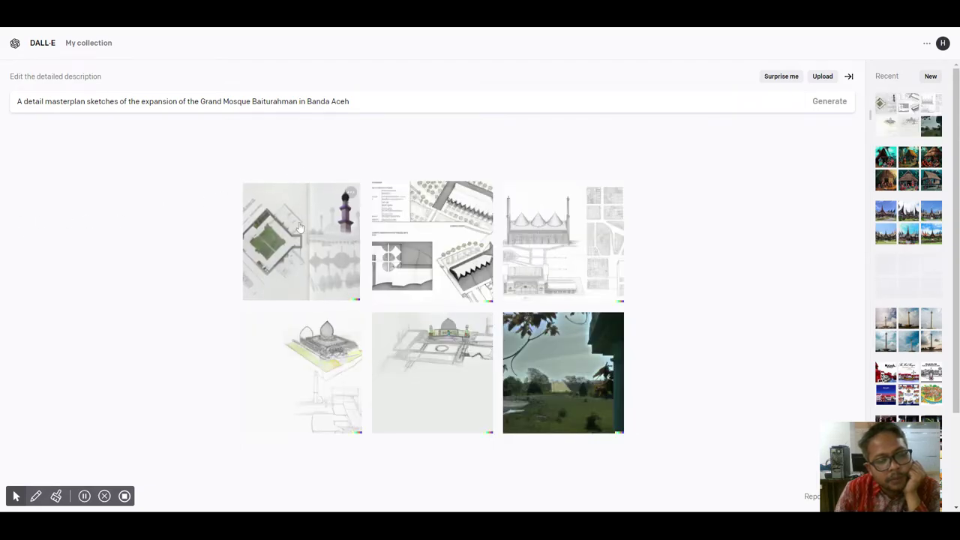
- Examine all six Grand Mosque masterplan images at full size and return to the results grid
left_click(281, 184)
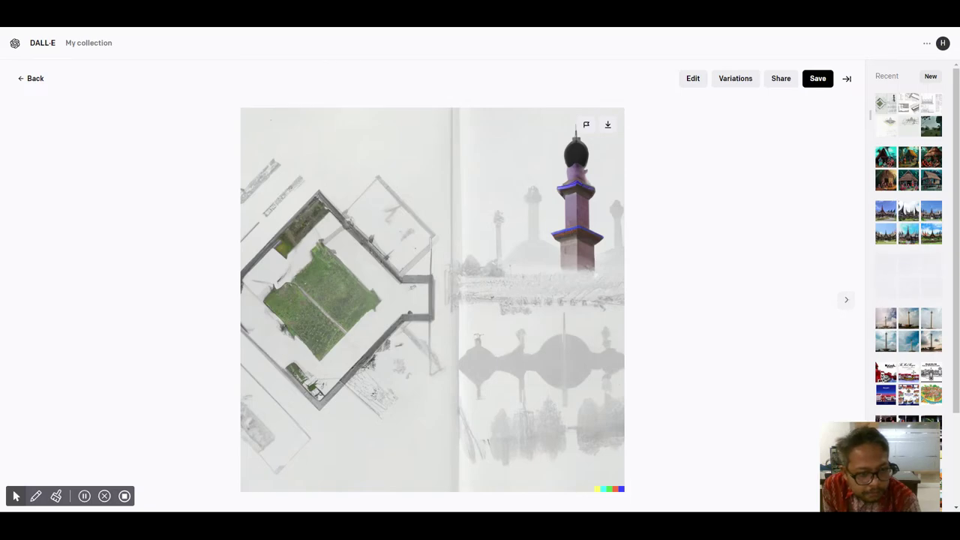
left_click(847, 301)
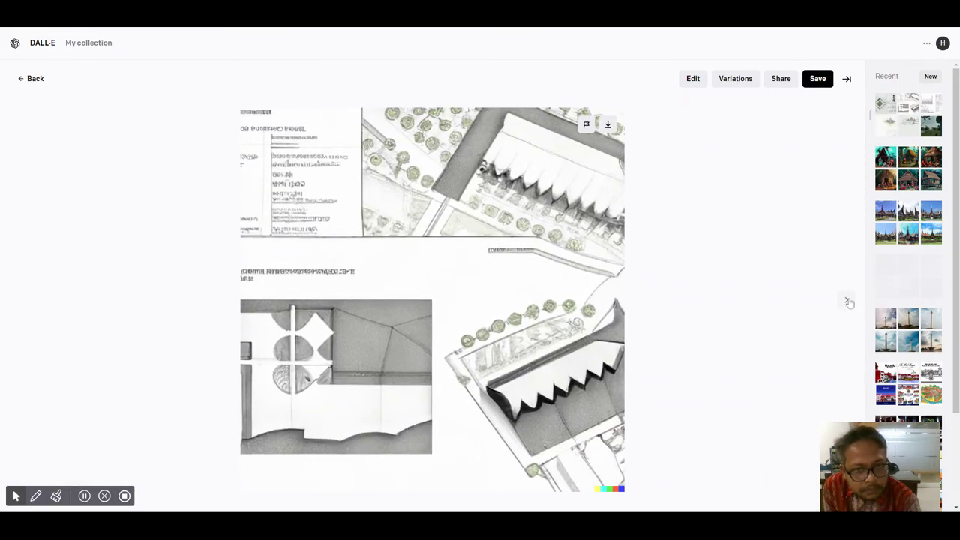
left_click(847, 300)
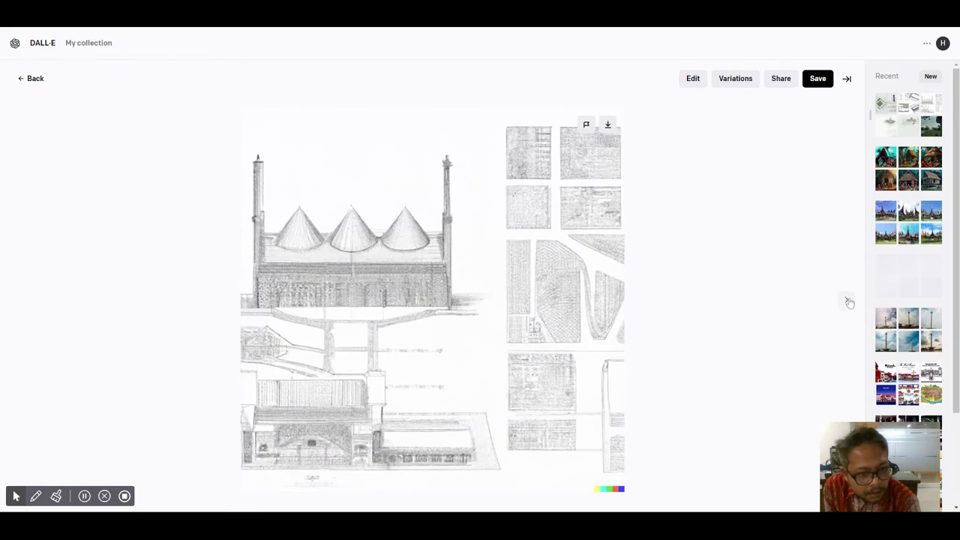
left_click(848, 301)
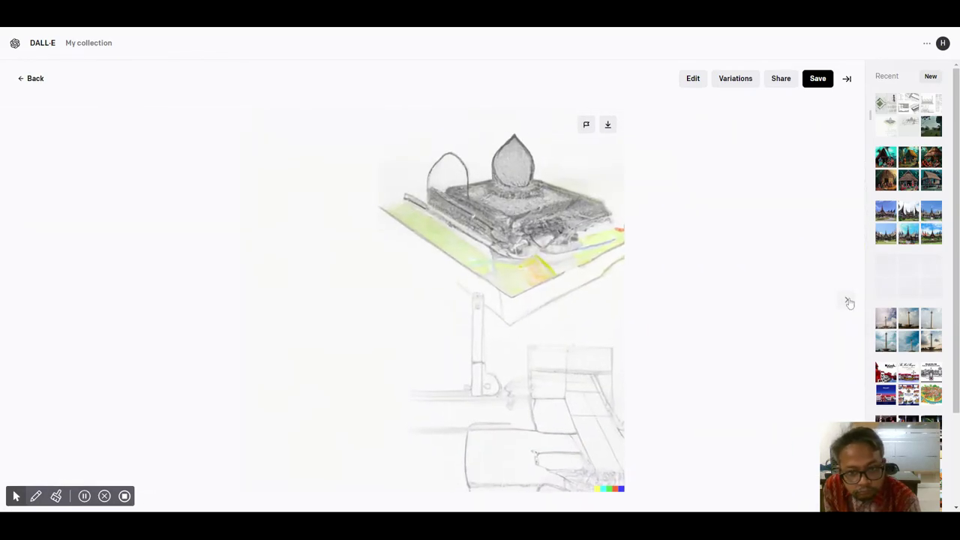
left_click(848, 301)
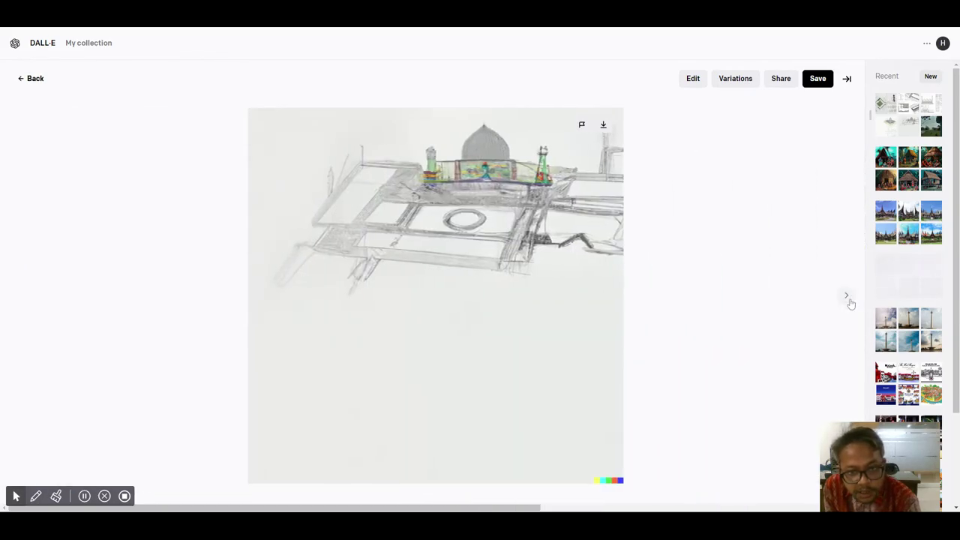
left_click(849, 305)
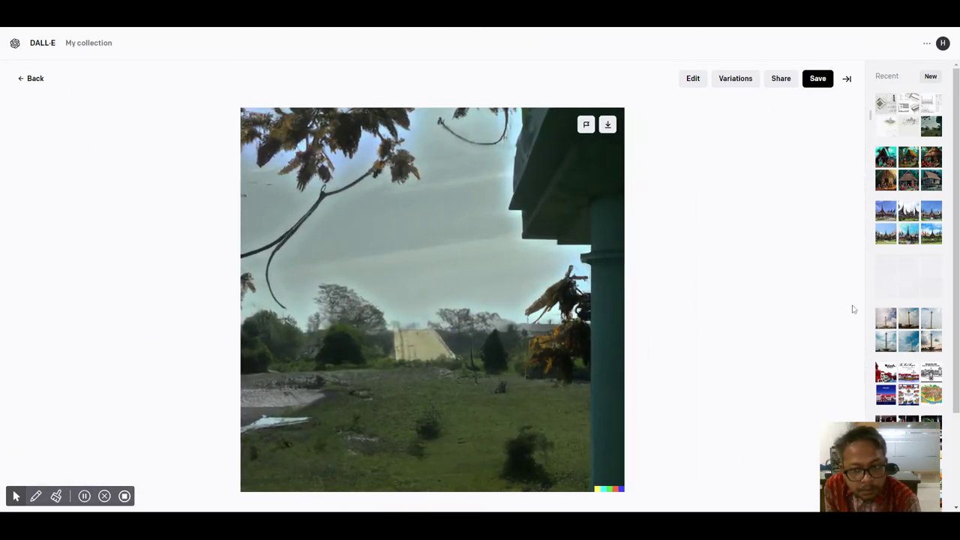
left_click(33, 80)
left_click(563, 368)
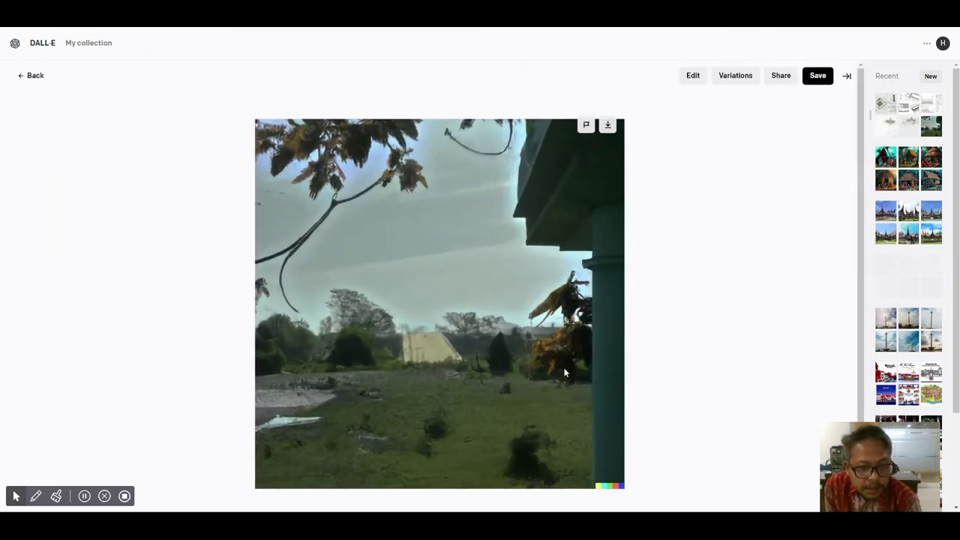
left_click(31, 79)
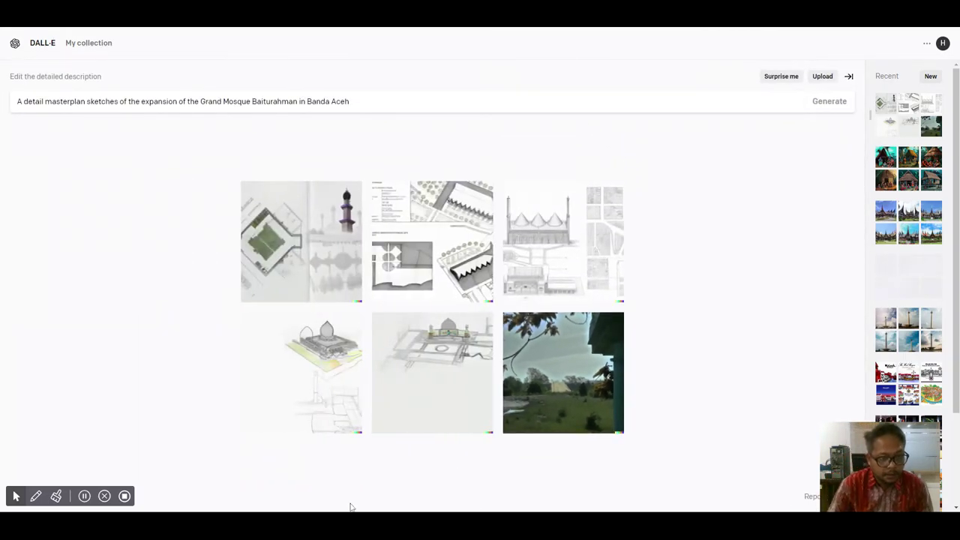
- Upload the photo of the red multi-domed building from the start page, crop it closely around the building, and generate variations
left_click(46, 46)
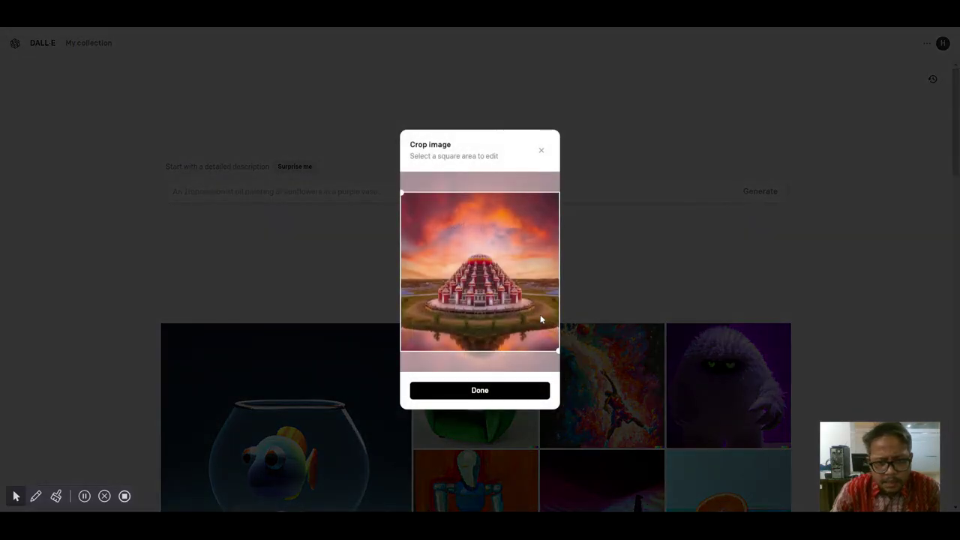
left_click_drag(403, 195, 451, 304)
left_click_drag(520, 301, 487, 284)
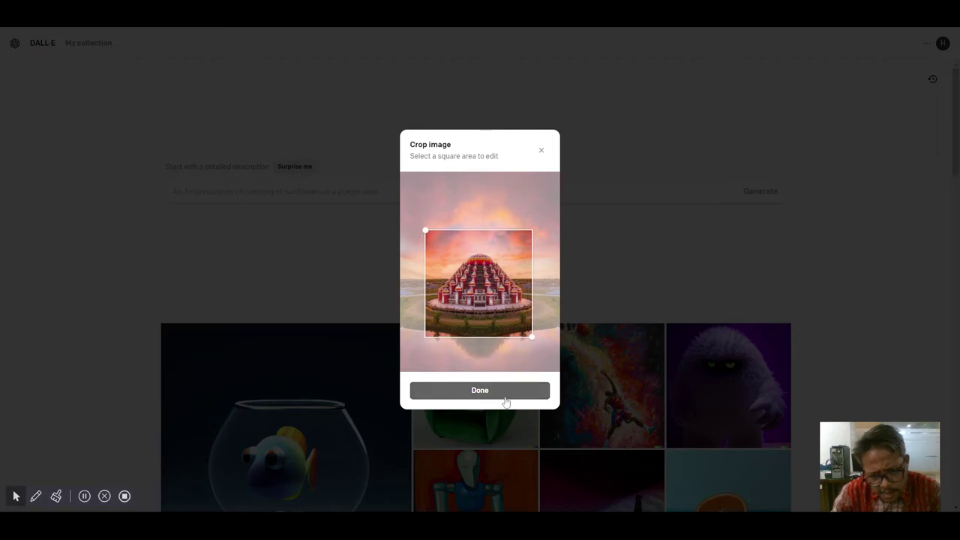
left_click(513, 393)
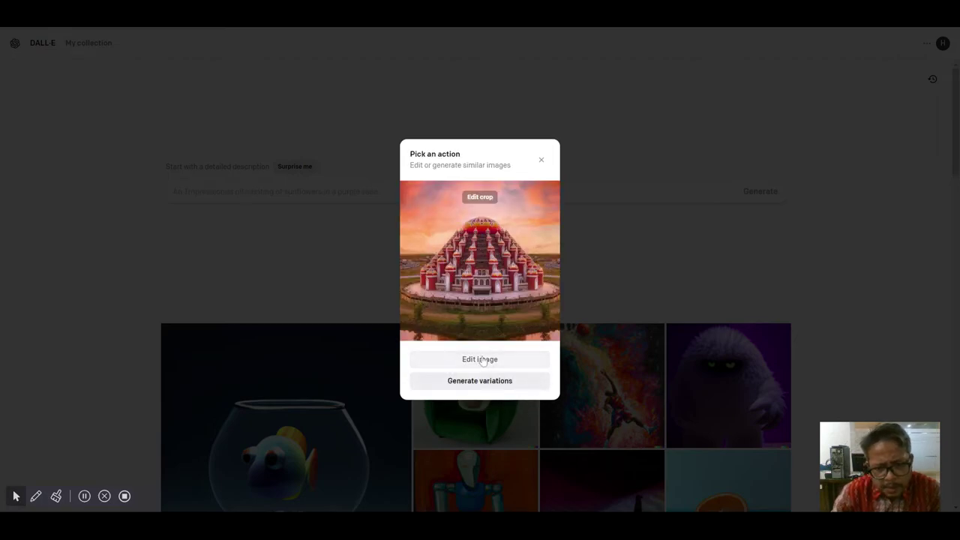
left_click(472, 388)
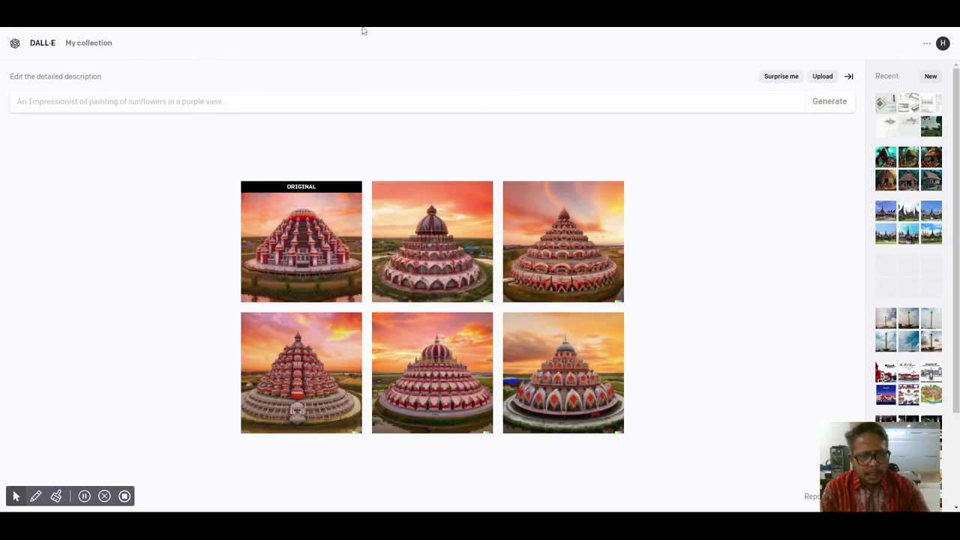
- Go through the original and its variations at full size, saving the fourth and fifth variations of the domed building to the collection
left_click(308, 246)
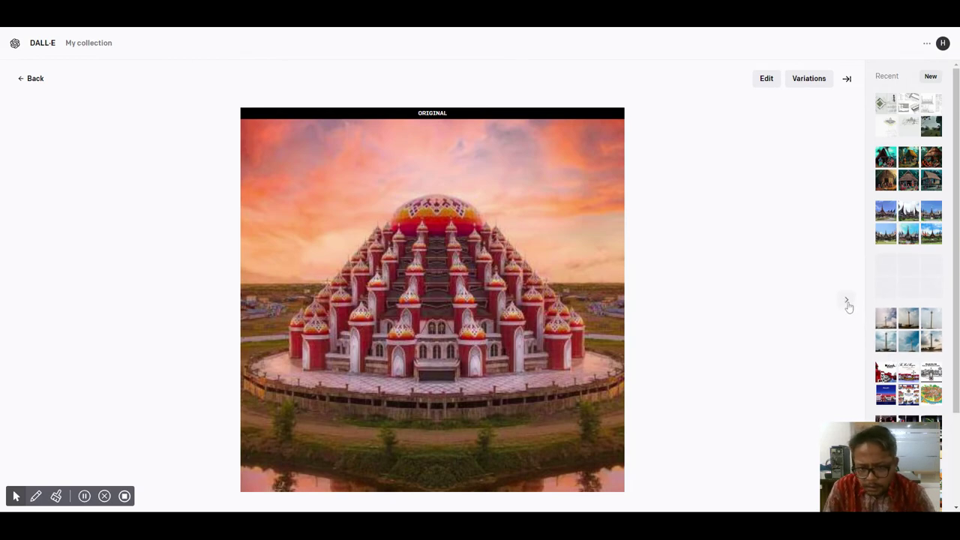
left_click(846, 302)
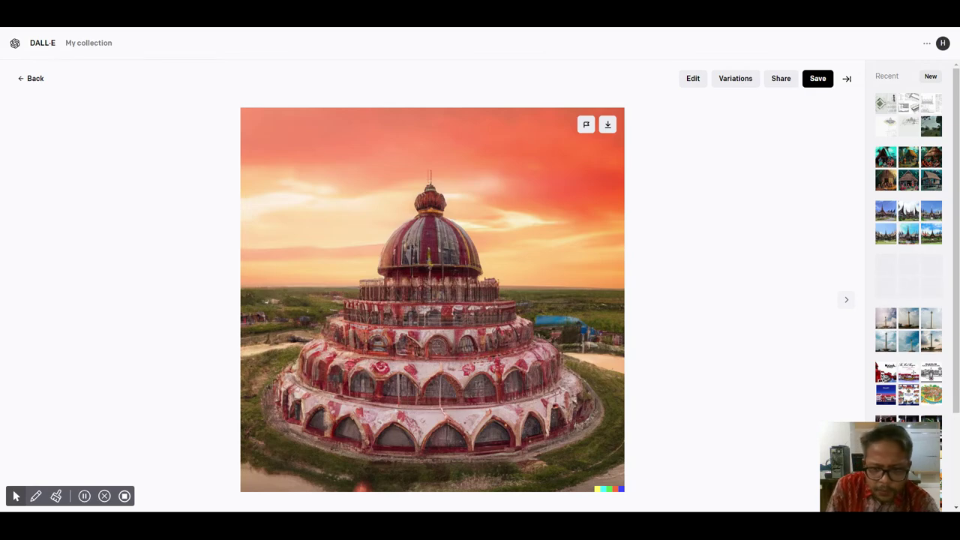
left_click(846, 304)
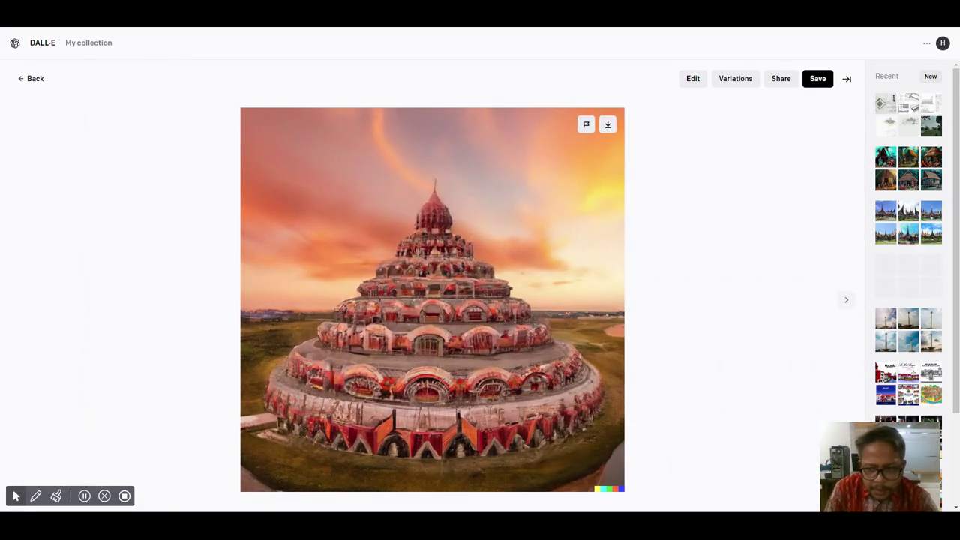
left_click(846, 302)
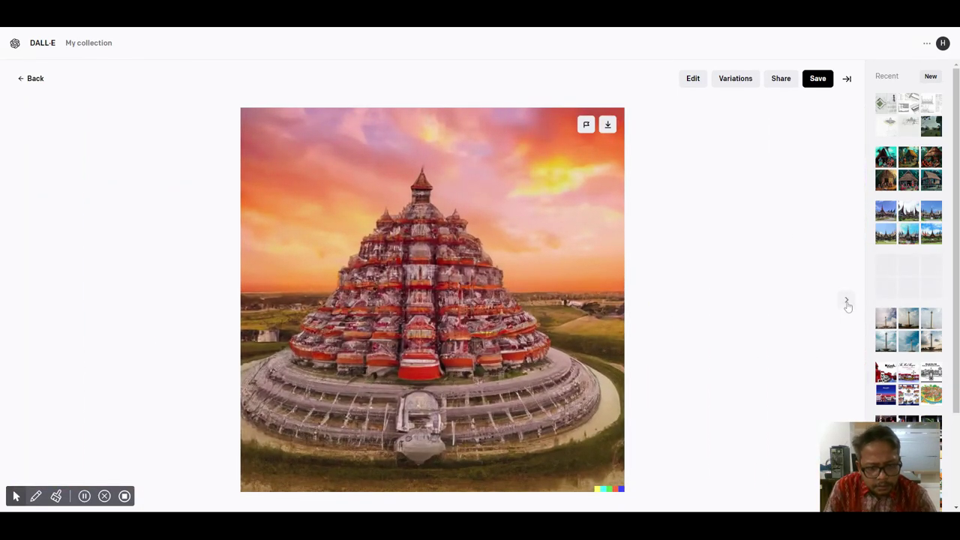
left_click(846, 302)
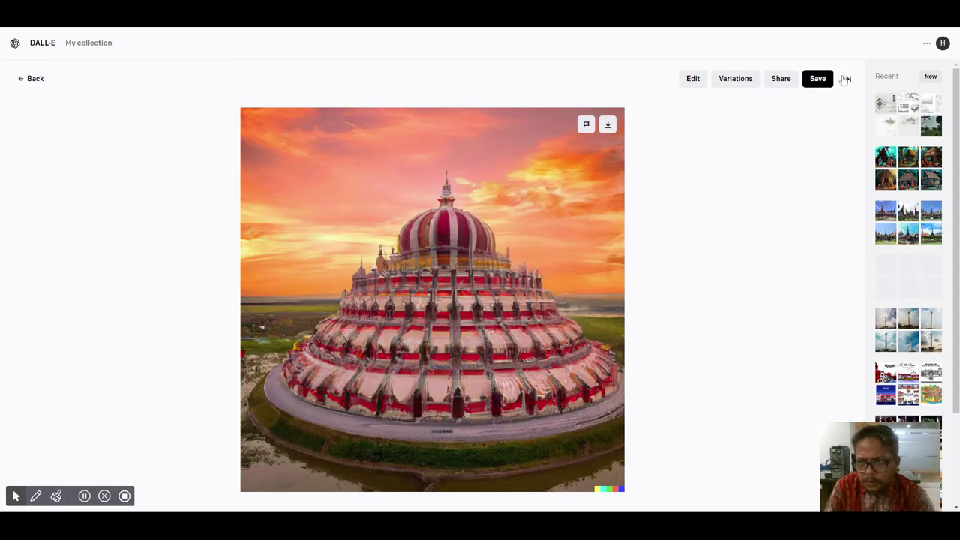
left_click(817, 82)
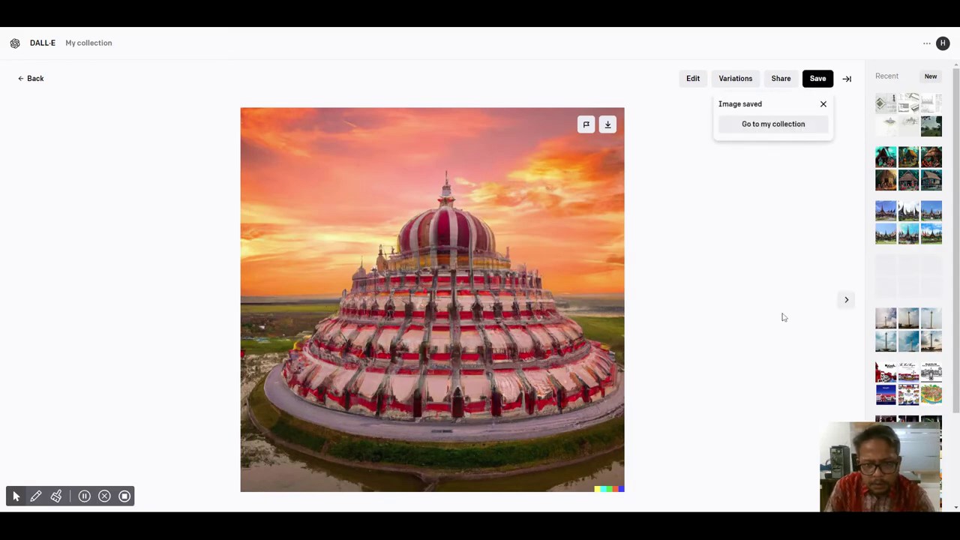
left_click(848, 302)
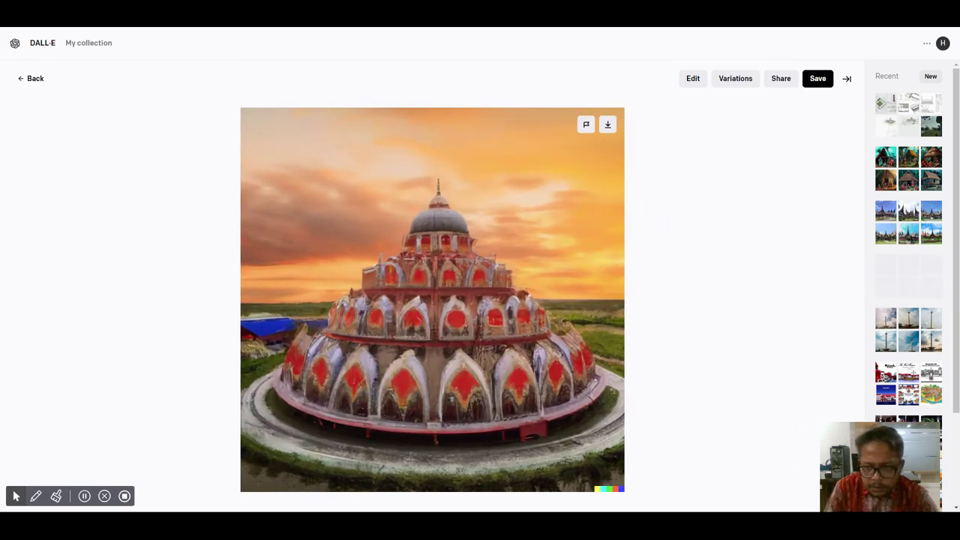
left_click(817, 78)
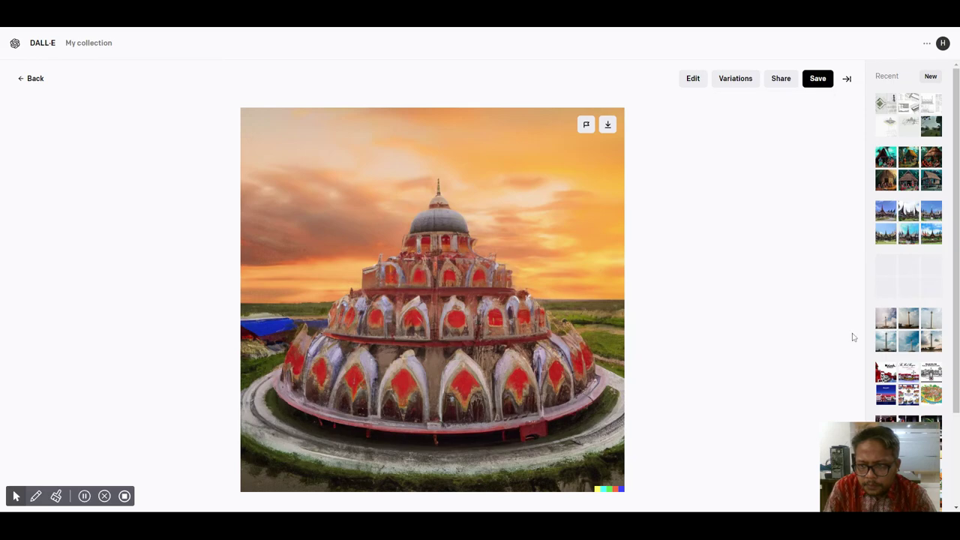
left_click(33, 78)
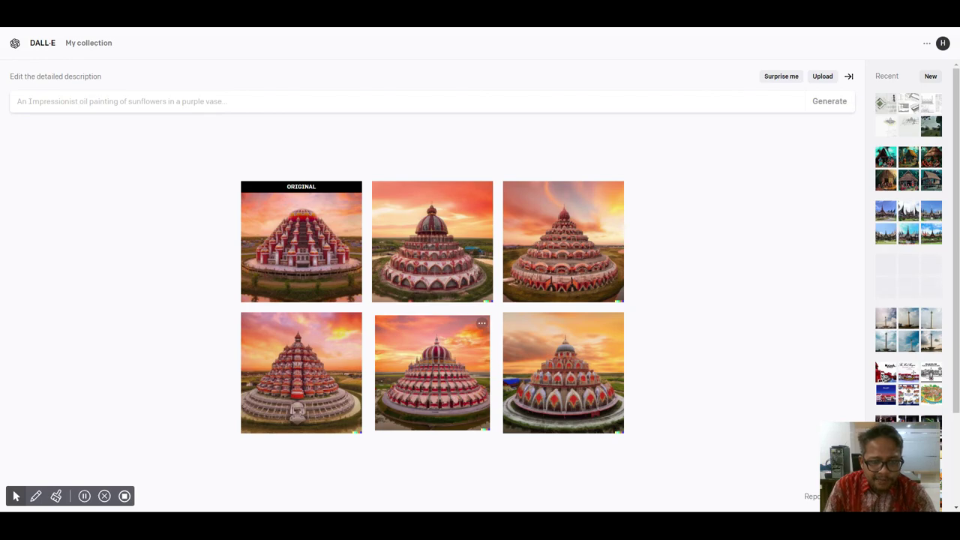
- Compare the original domed building photo with its five variations at full size once more and return to the results grid
left_click(342, 248)
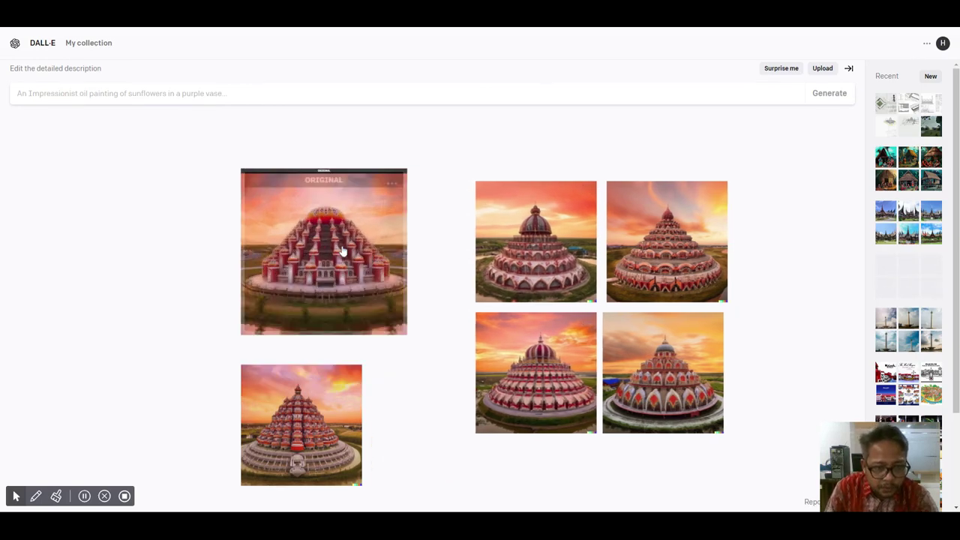
mouse_move(794, 293)
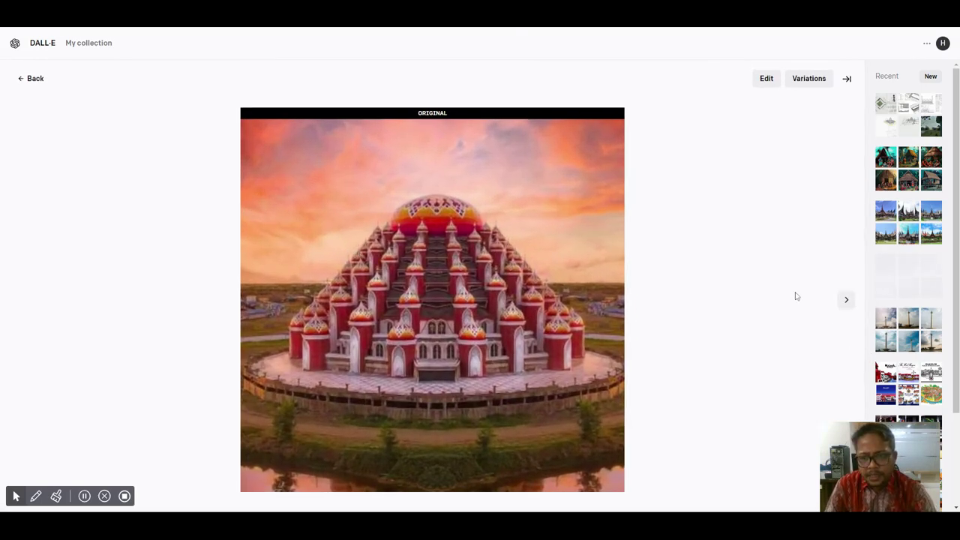
left_click(843, 307)
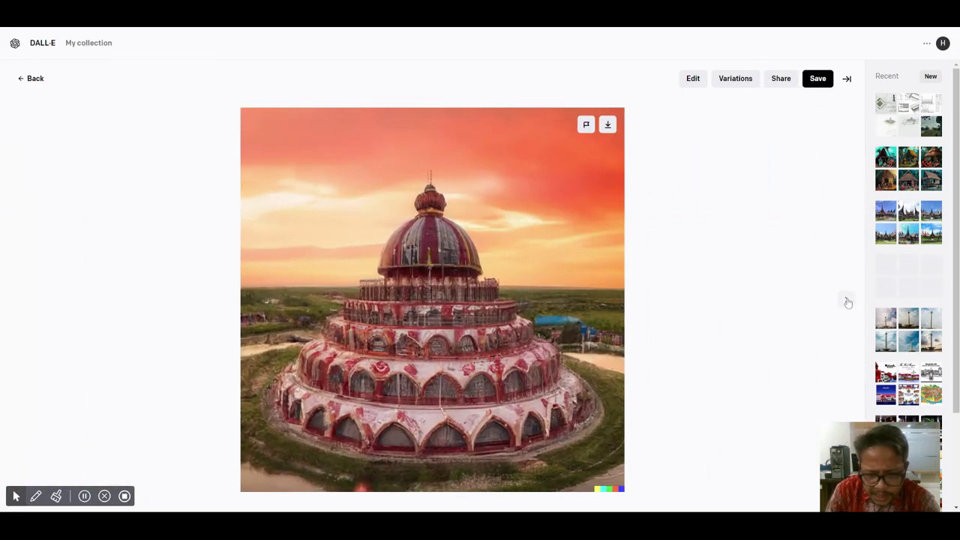
left_click(847, 302)
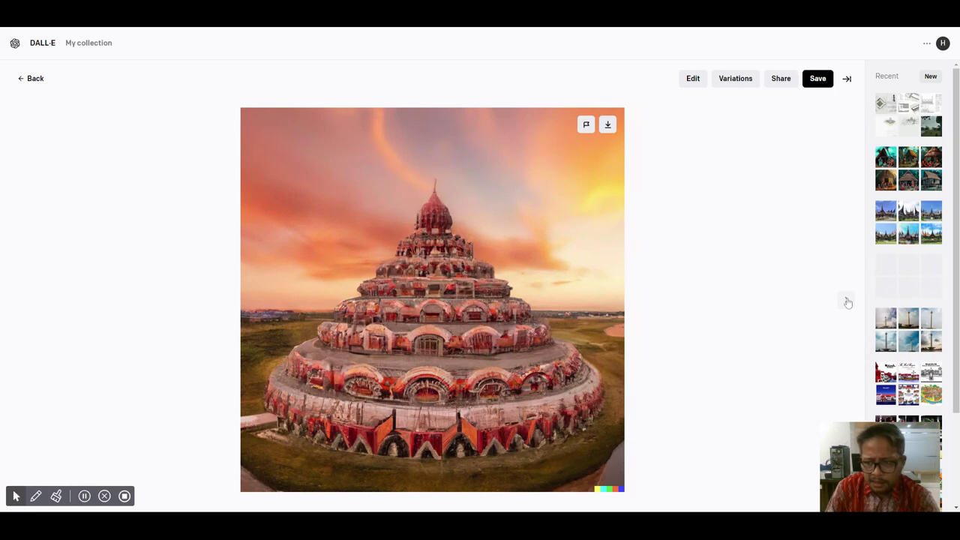
left_click(847, 302)
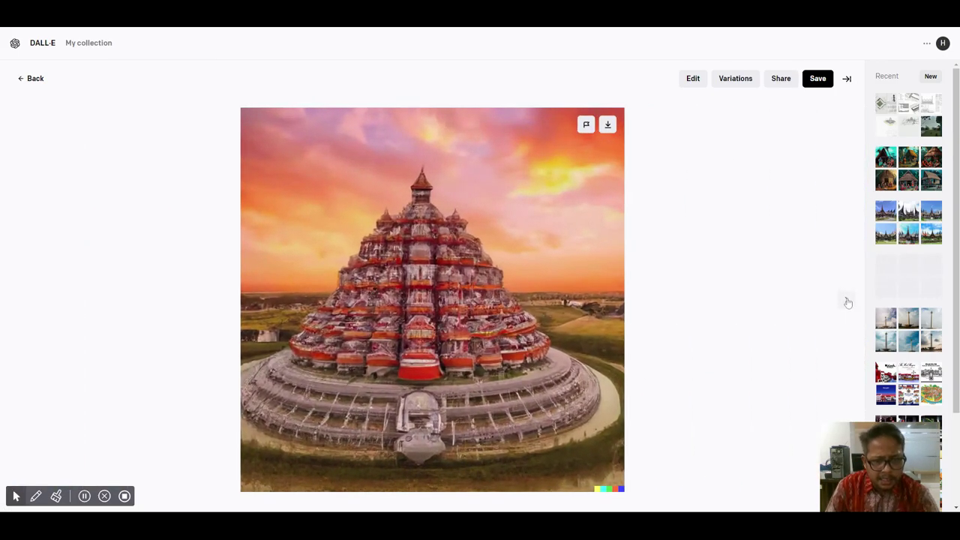
left_click(847, 302)
left_click(847, 302)
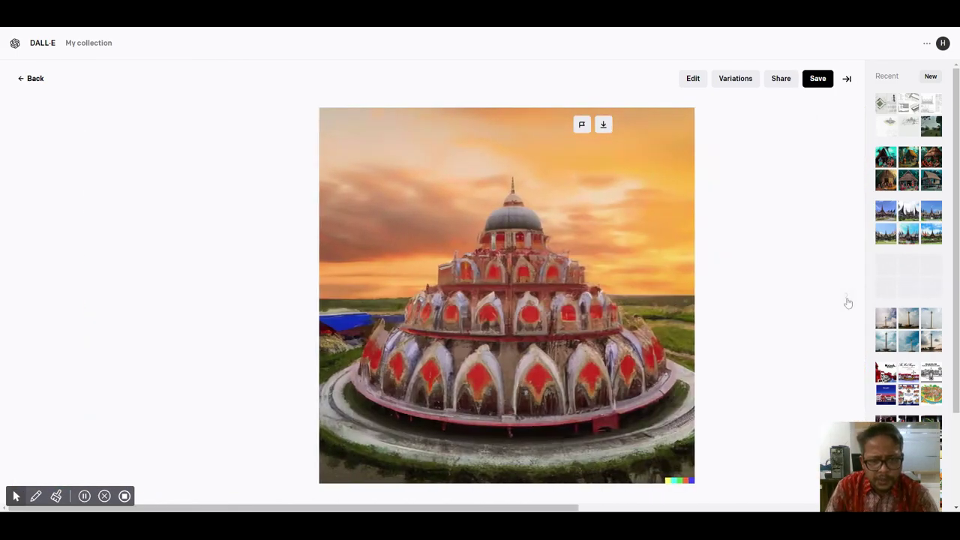
left_click(37, 83)
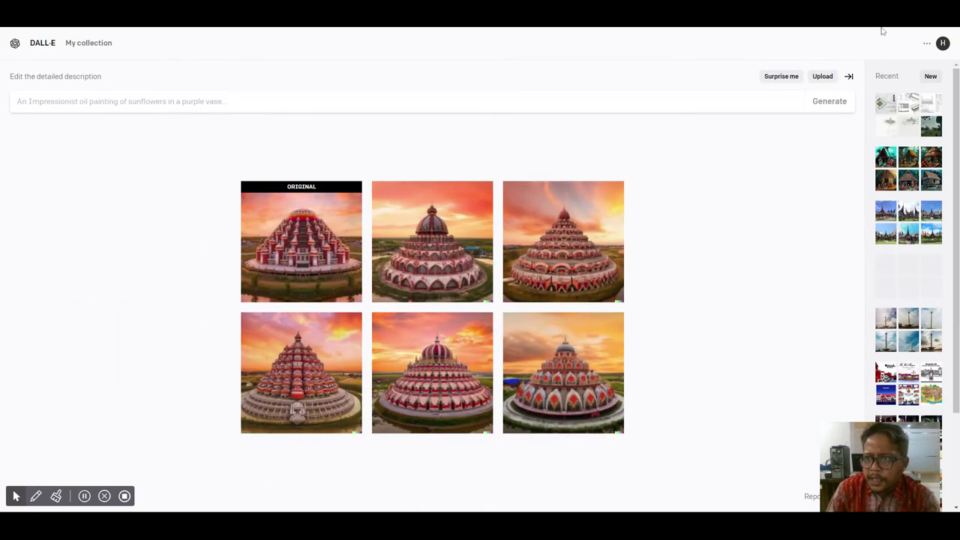